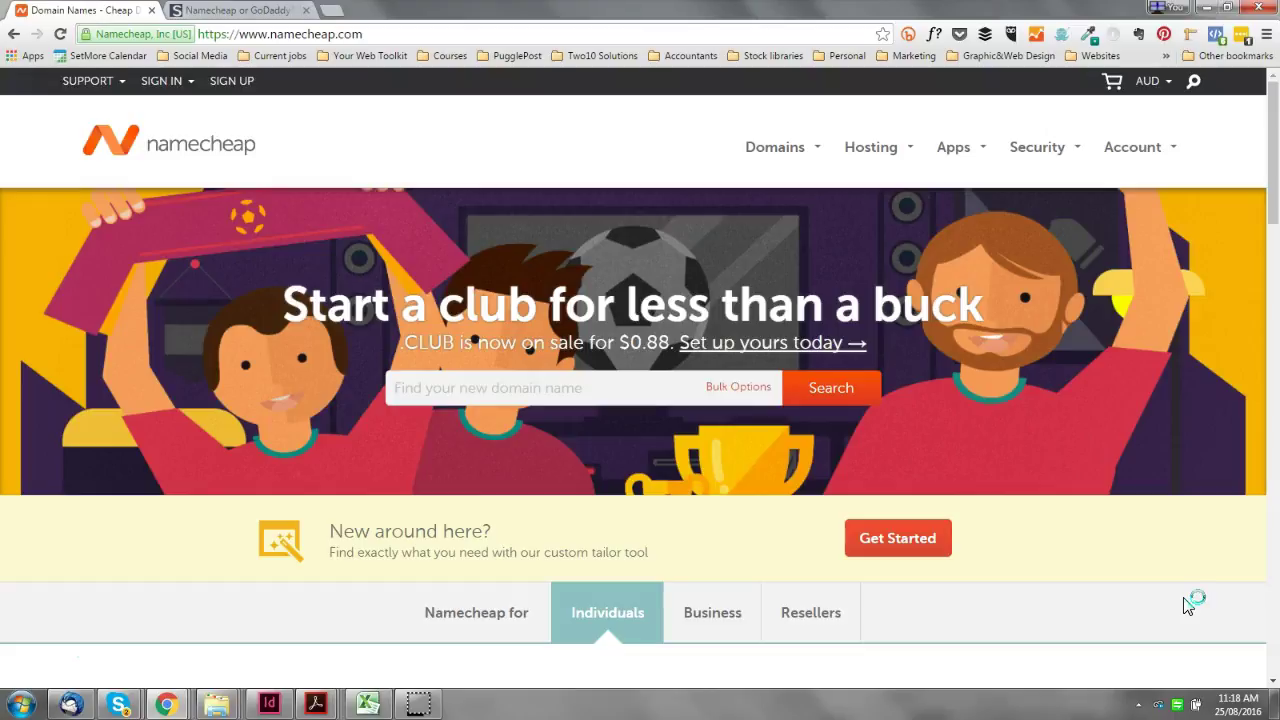
Step: Open the domain registration page through the purchase link in the home page's Choose Your Name section
scroll(1020, 374, down, 2)
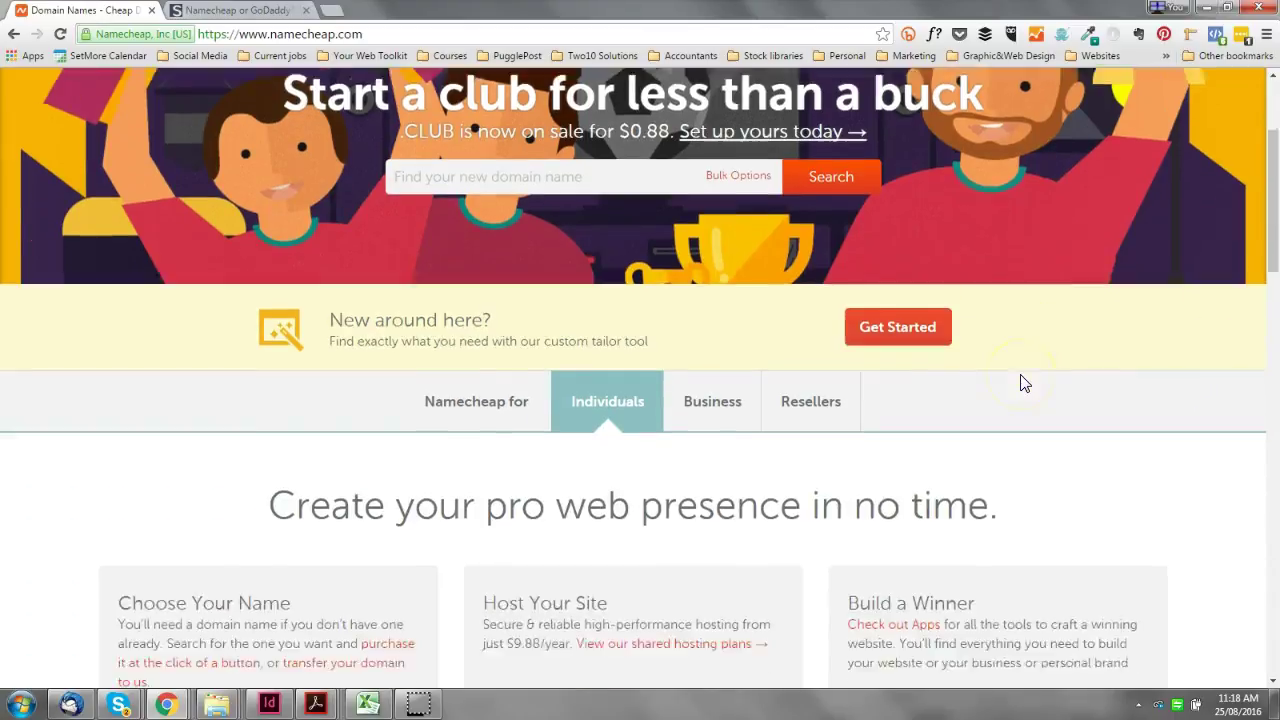
scroll(1023, 383, down, 1)
scroll(1023, 383, down, 2)
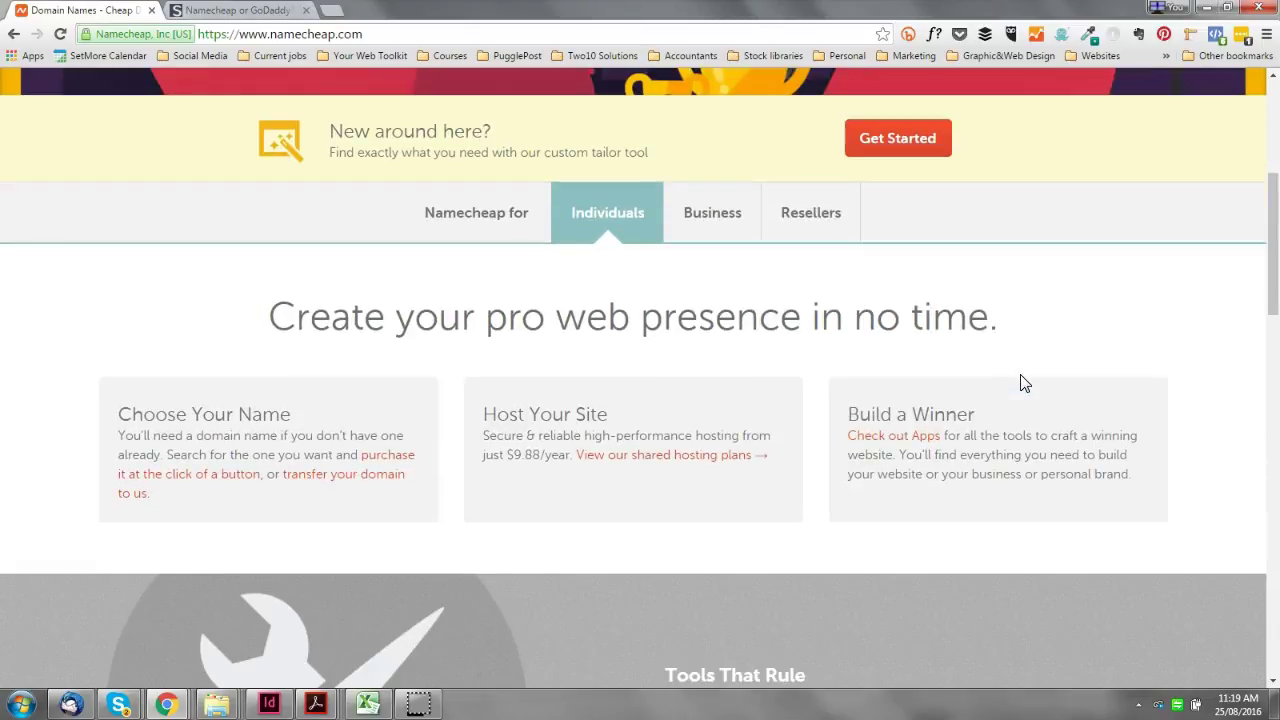
scroll(1023, 383, down, 1)
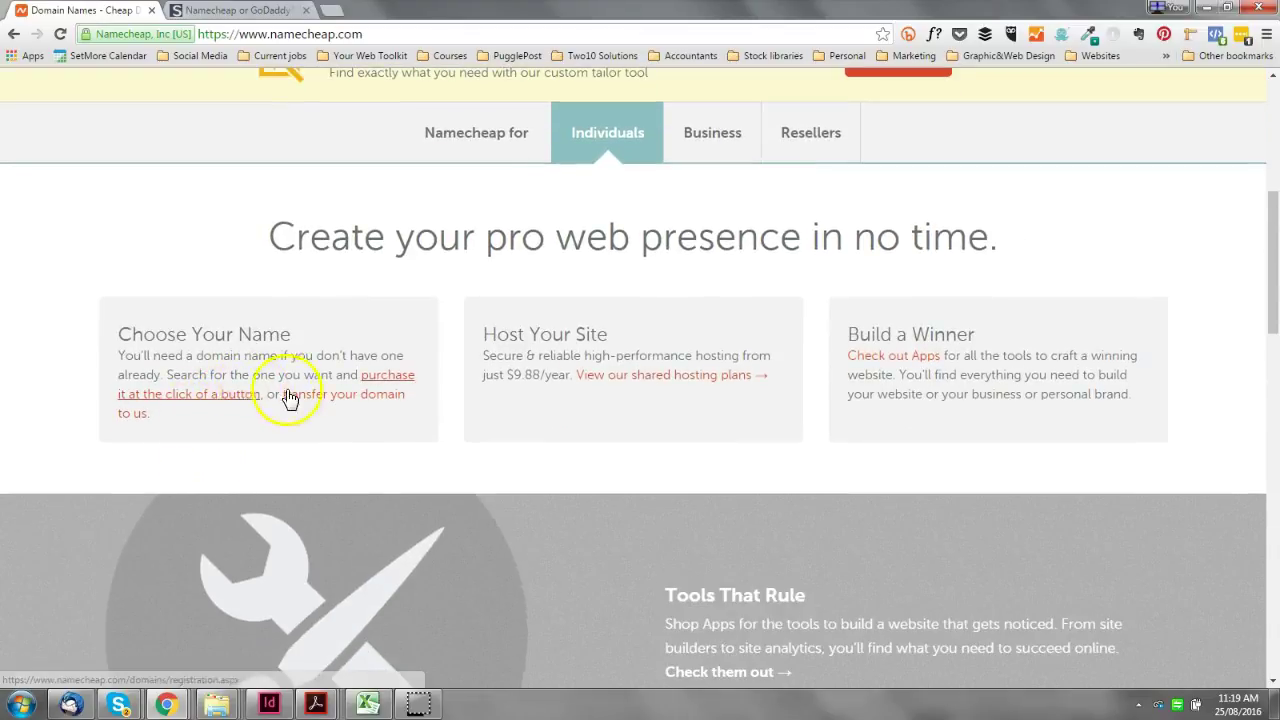
click(208, 394)
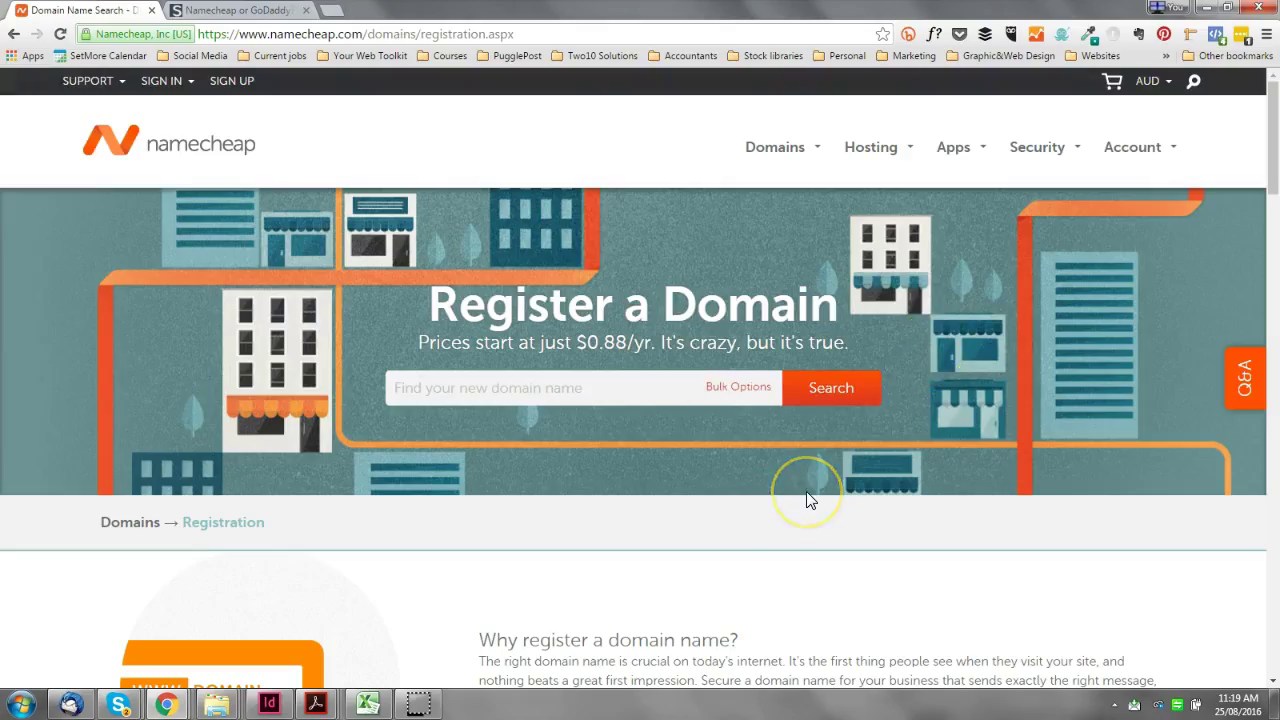
Step: Examine the domain registration page, including the reasons to register a domain and the advertised starting price
click(921, 551)
scroll(800, 397, down, 3)
drag(738, 418, 648, 420)
click(806, 428)
scroll(800, 430, up, 2)
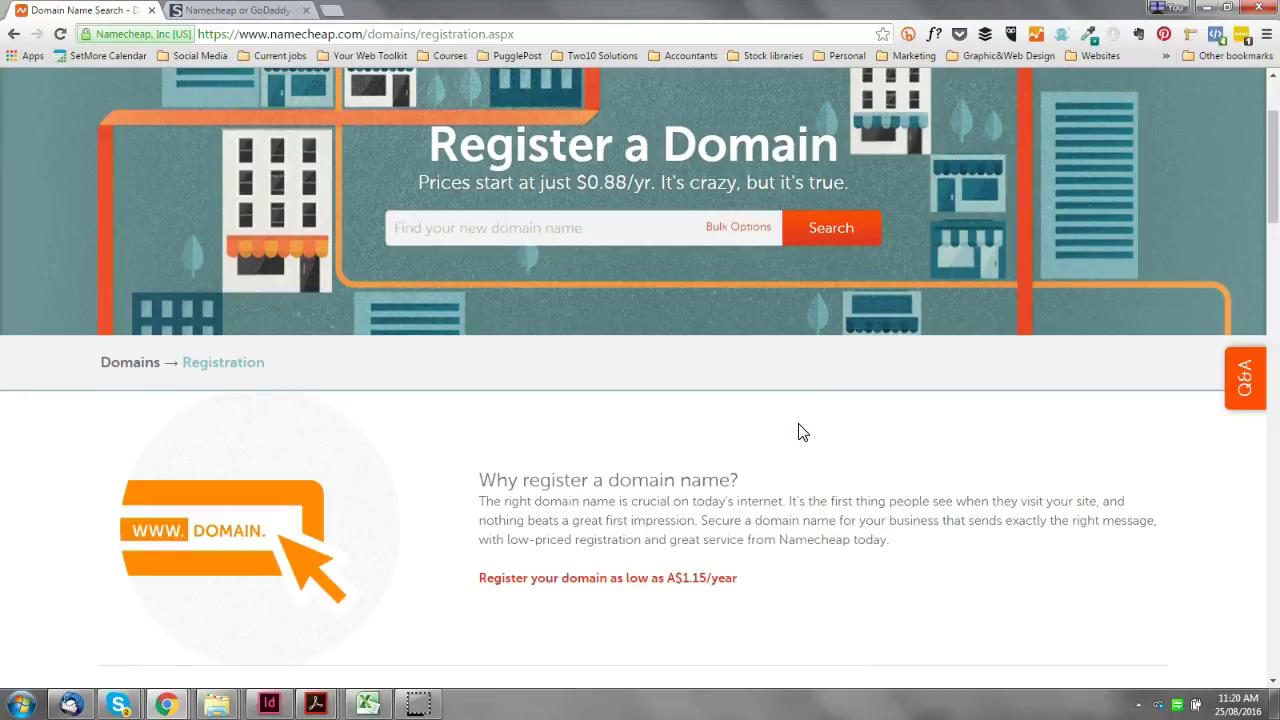
click(943, 500)
click(733, 576)
click(725, 566)
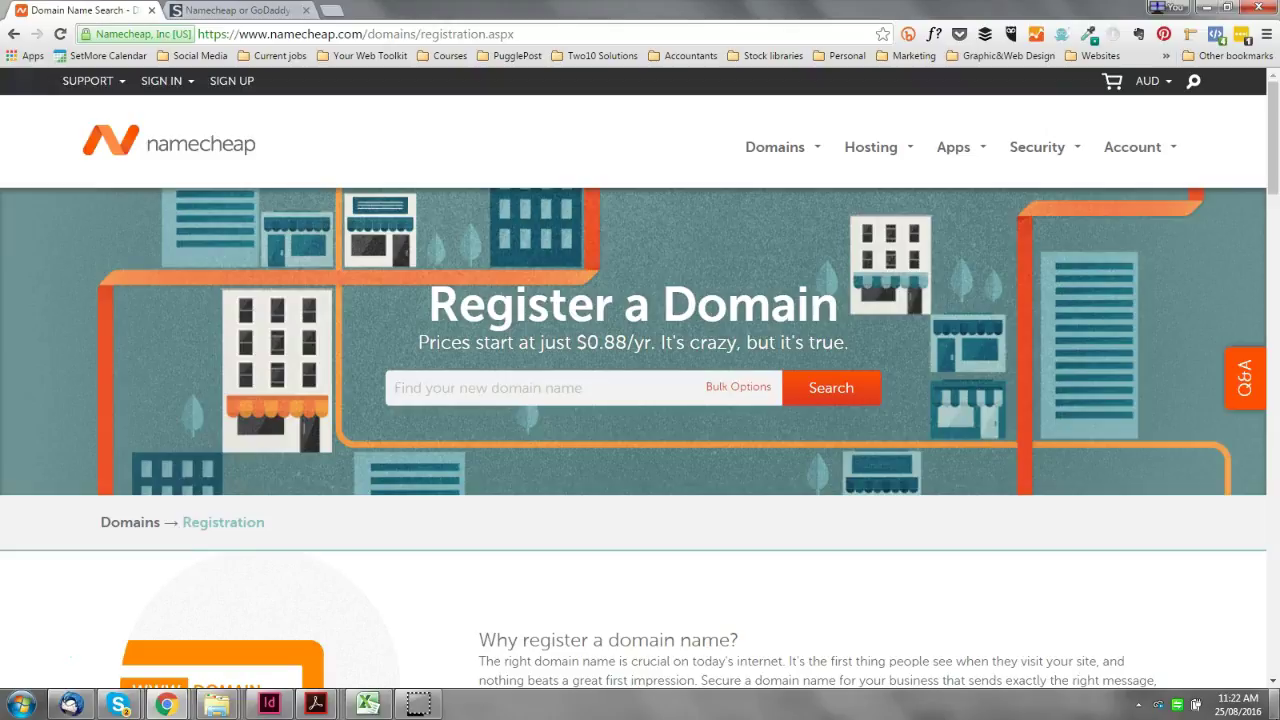
scroll(963, 363, down, 3)
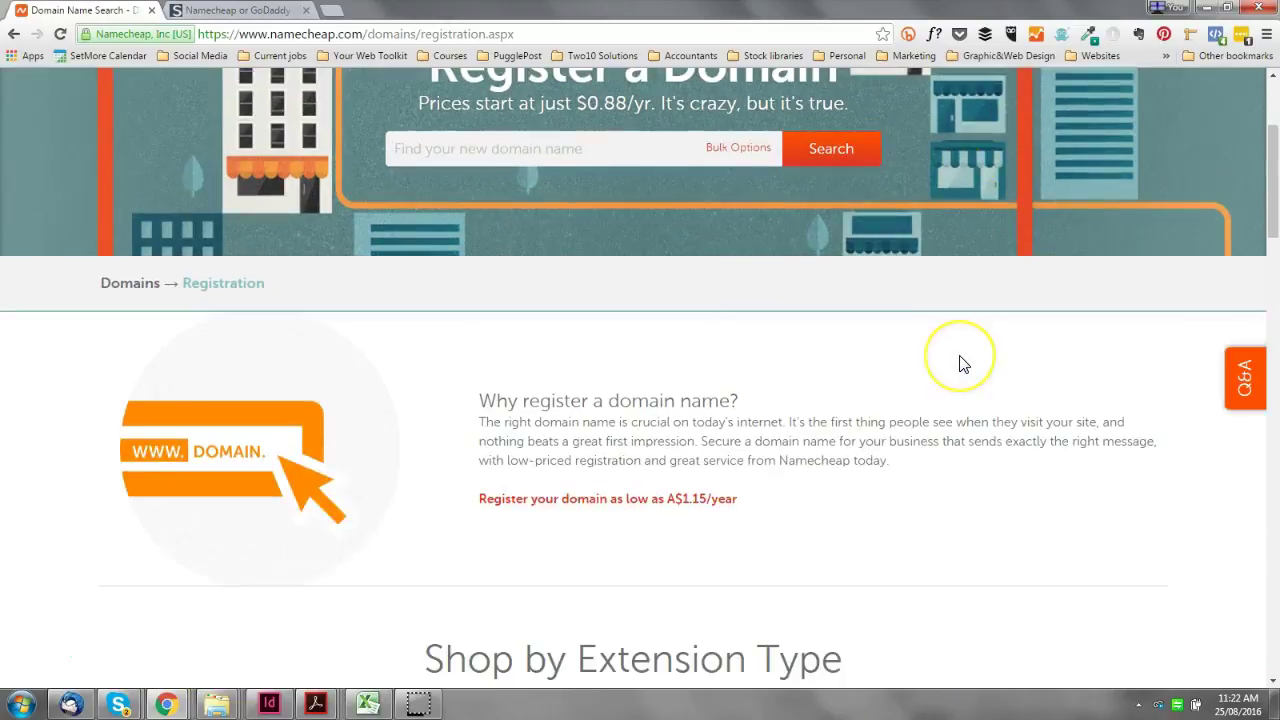
scroll(963, 363, down, 2)
scroll(960, 366, up, 5)
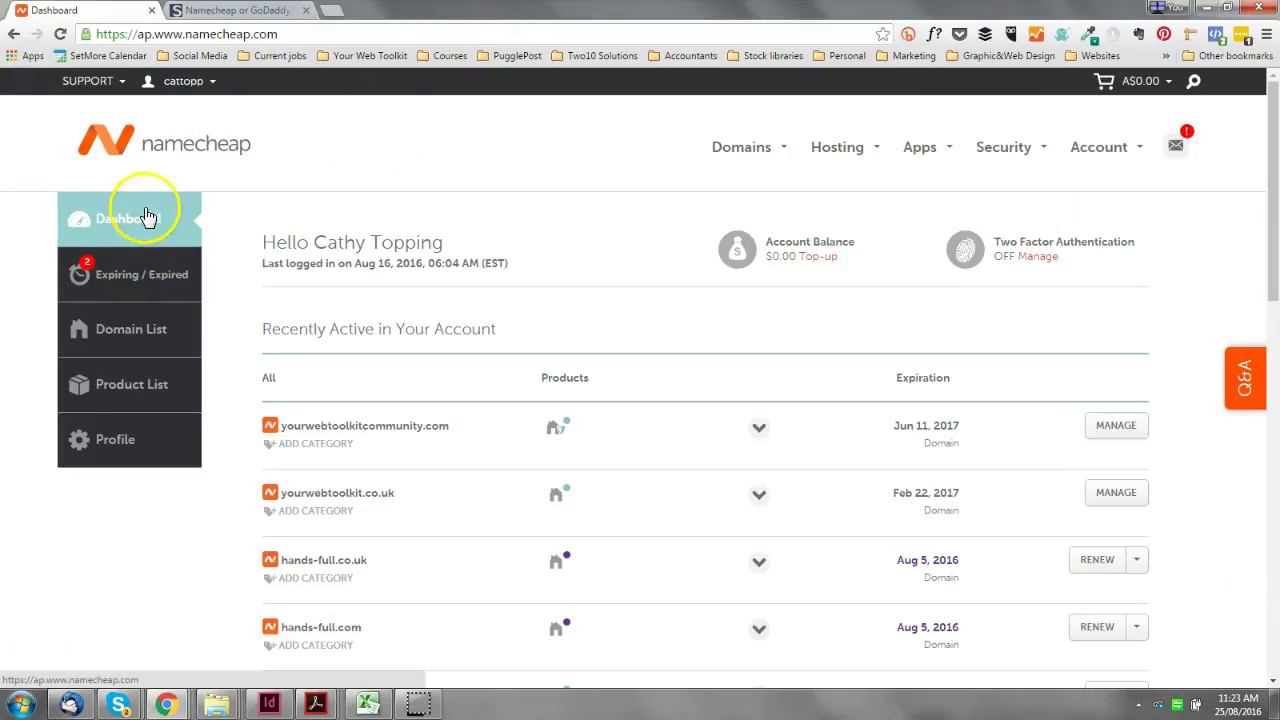
Step: Review the recently active domains on the account dashboard and open the management page for yourwebtoolkitcommunity.com
click(115, 217)
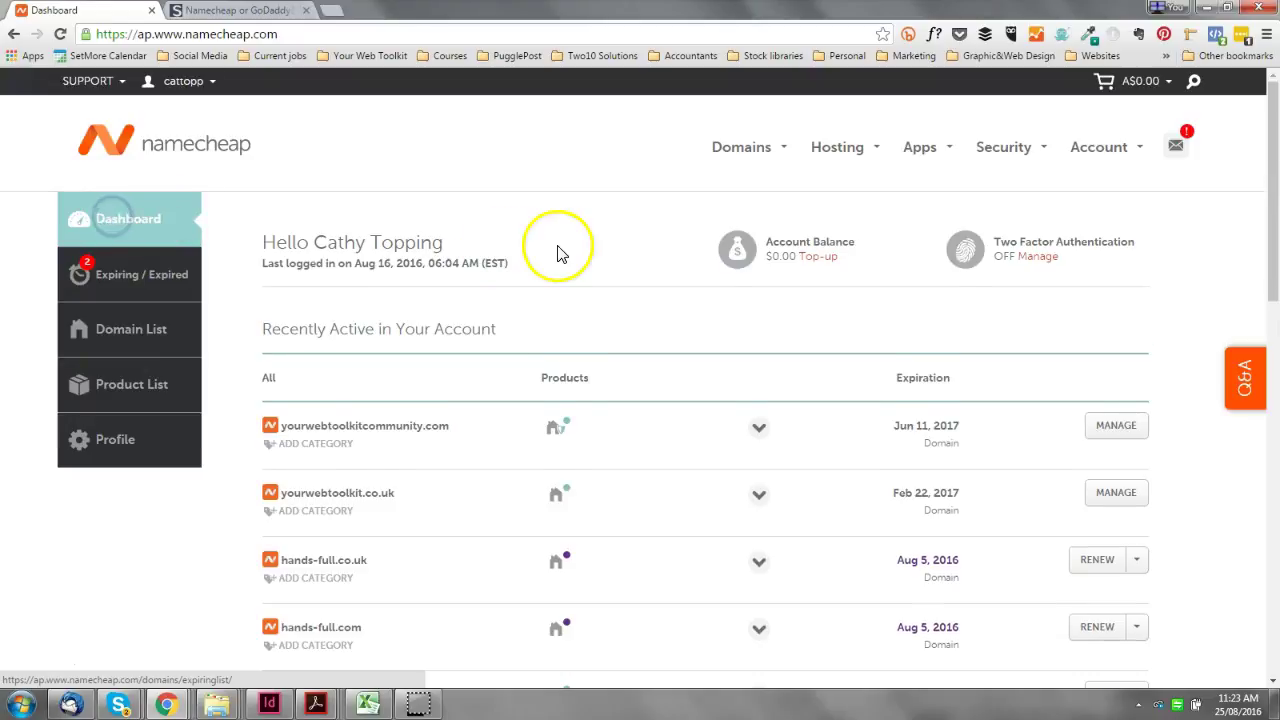
scroll(500, 290, down, 3)
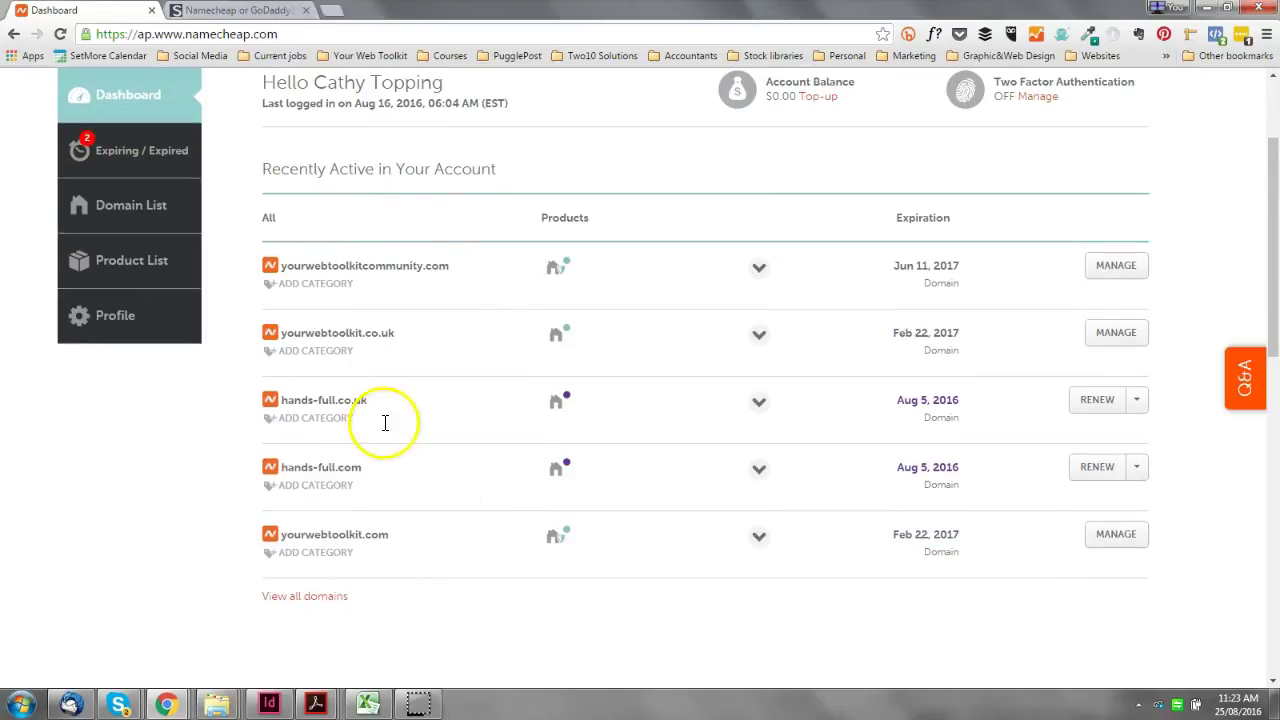
scroll(400, 380, up, 3)
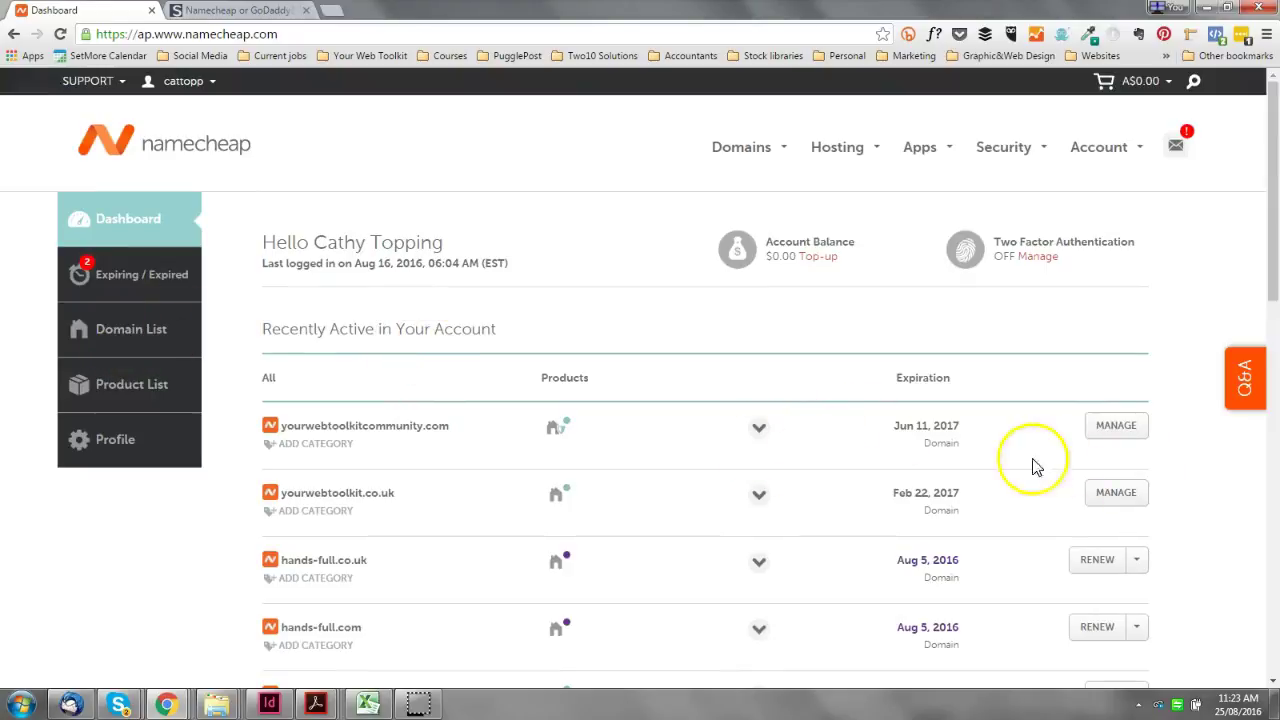
scroll(1090, 370, down, 3)
click(1118, 266)
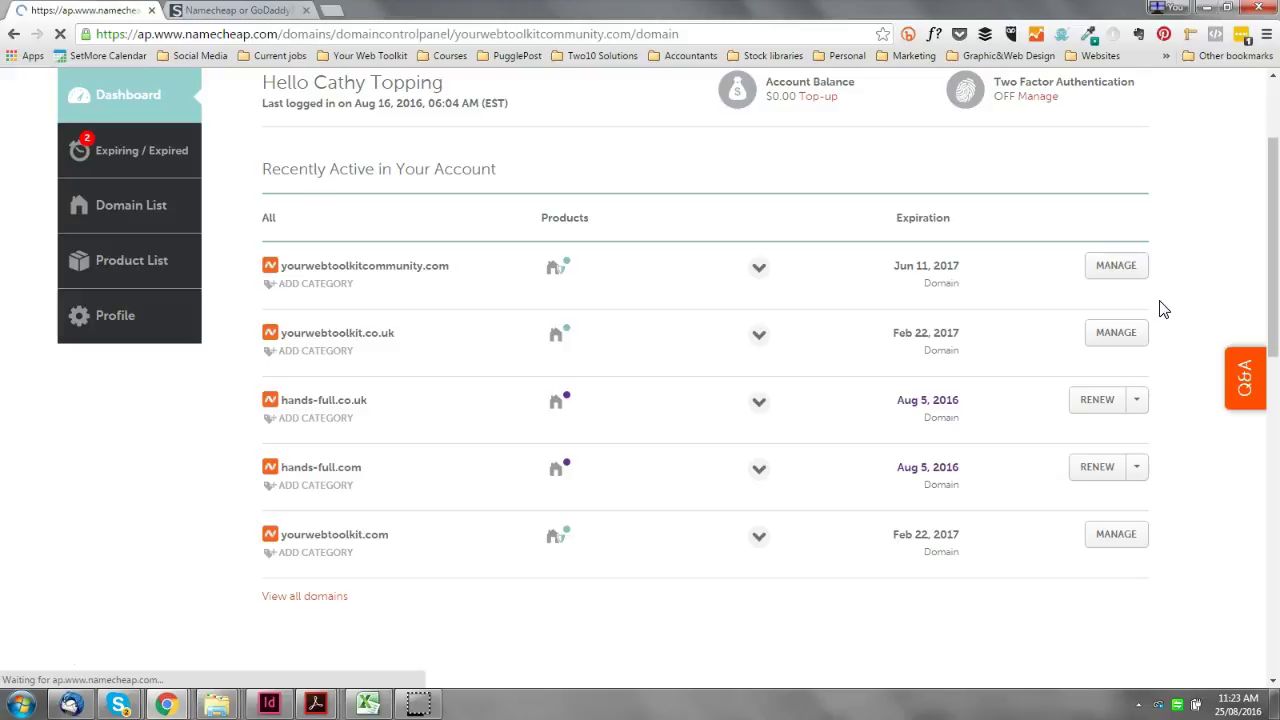
Step: Review the domain's redirect settings and the available nameserver options, leaving the nameserver choice as it is
scroll(1163, 308, down, 1)
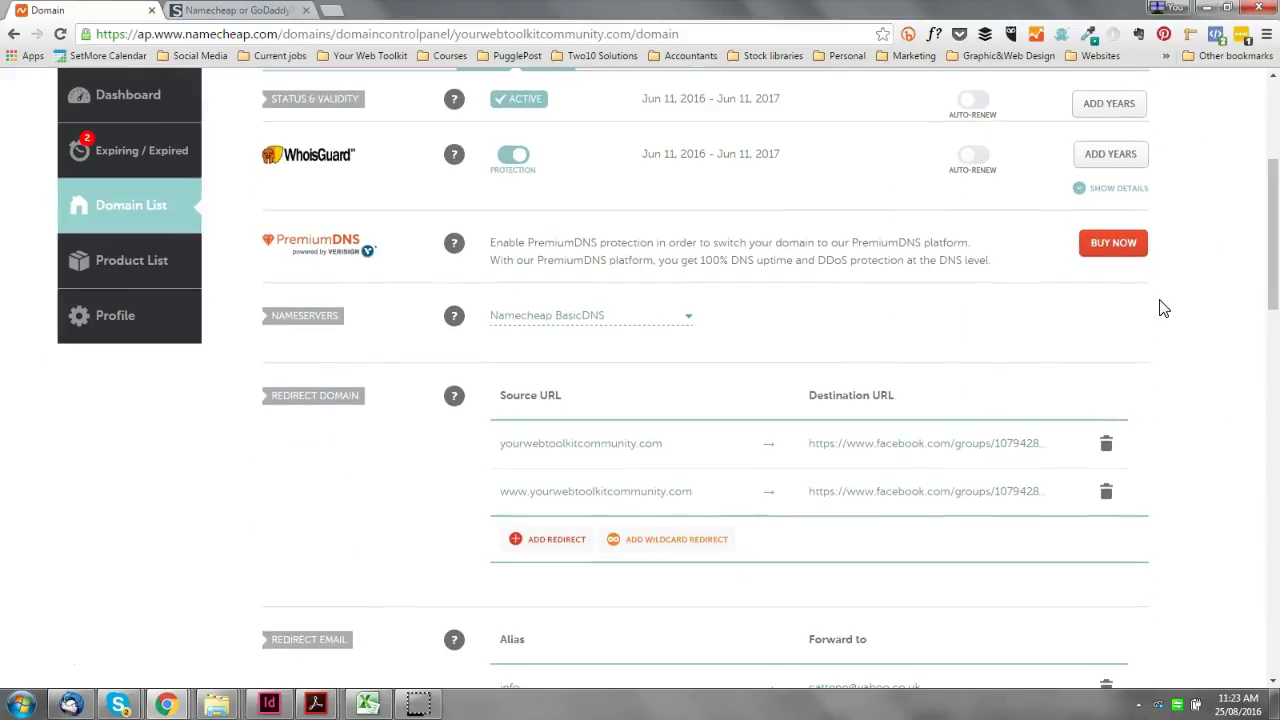
scroll(1163, 308, up, 1)
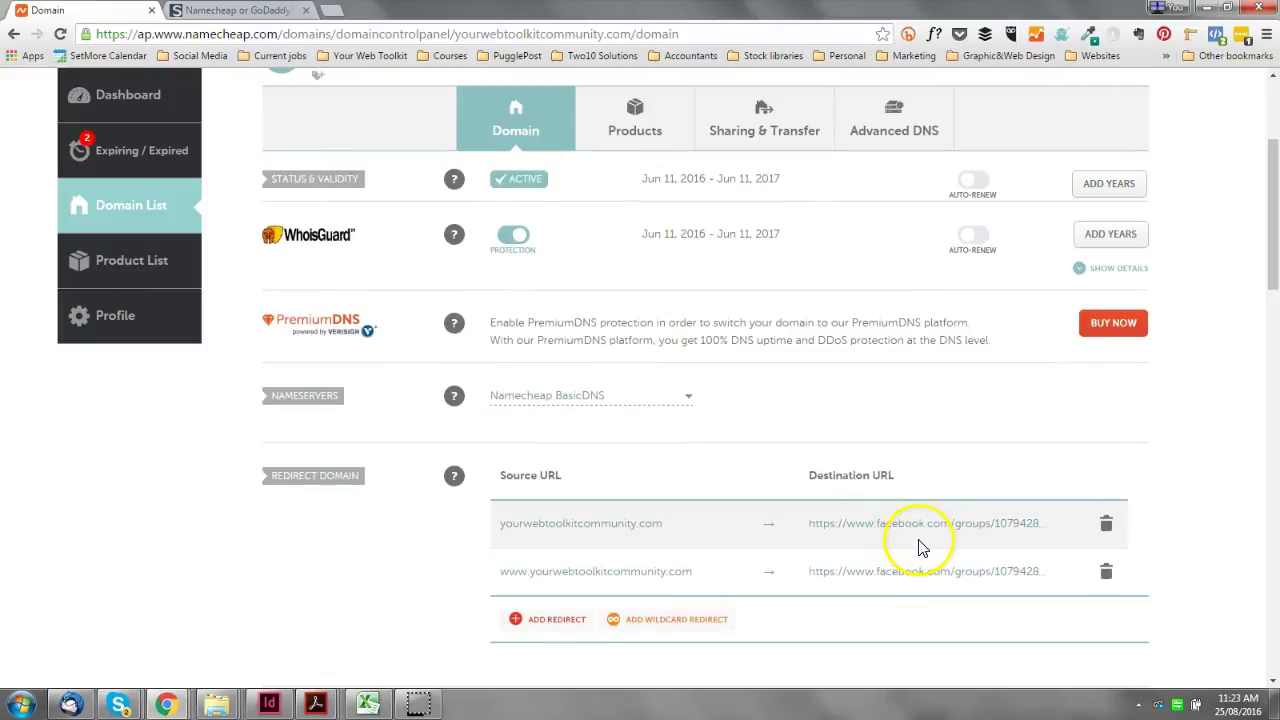
scroll(922, 547, up, 1)
mouse_move(515, 483)
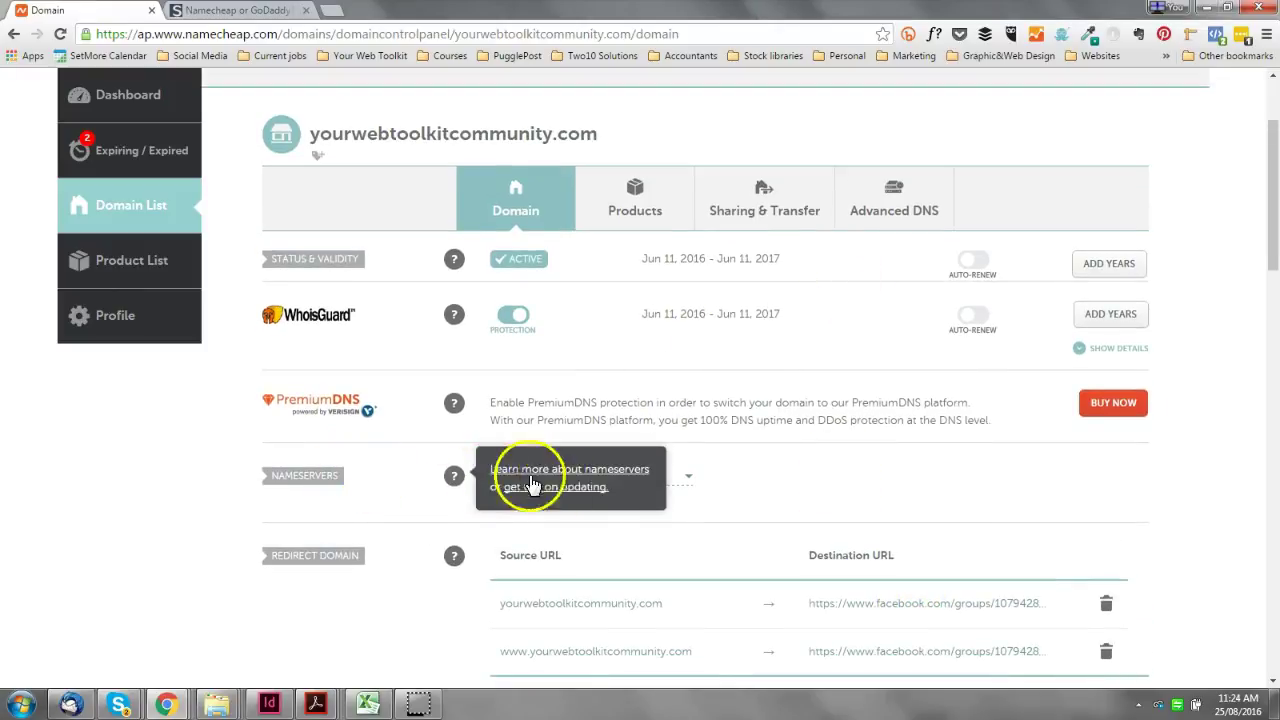
click(688, 482)
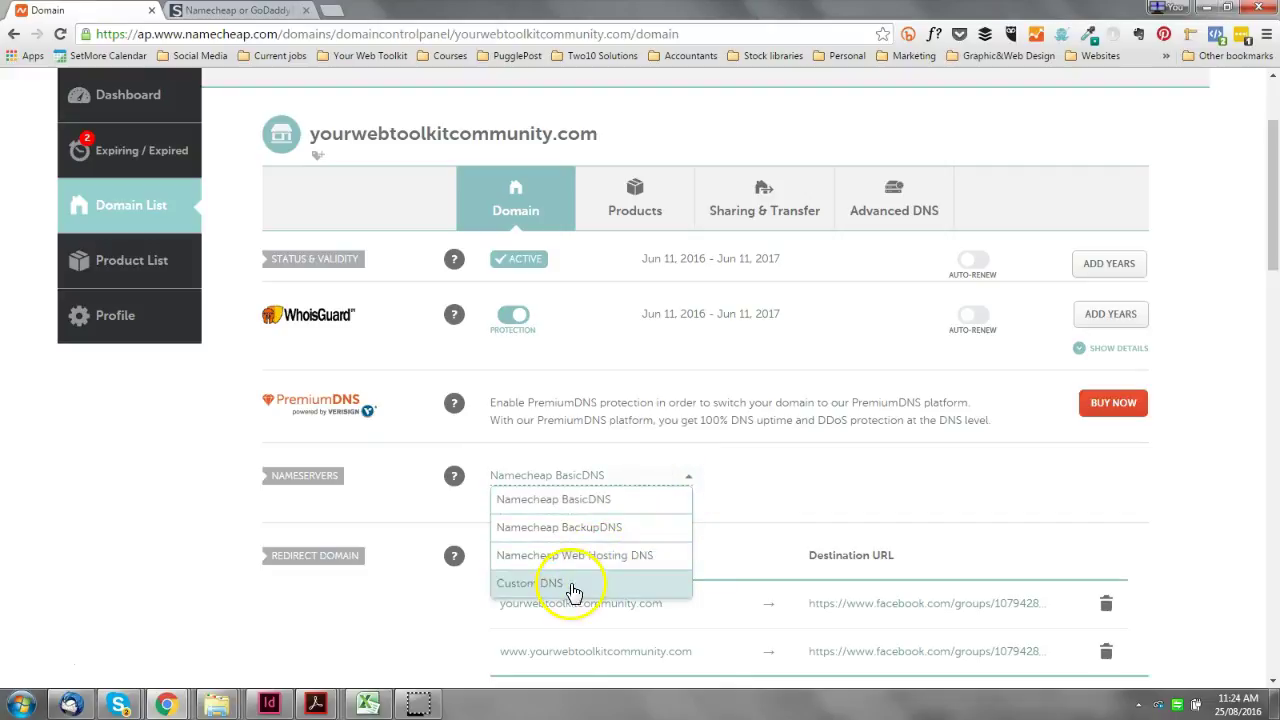
click(788, 475)
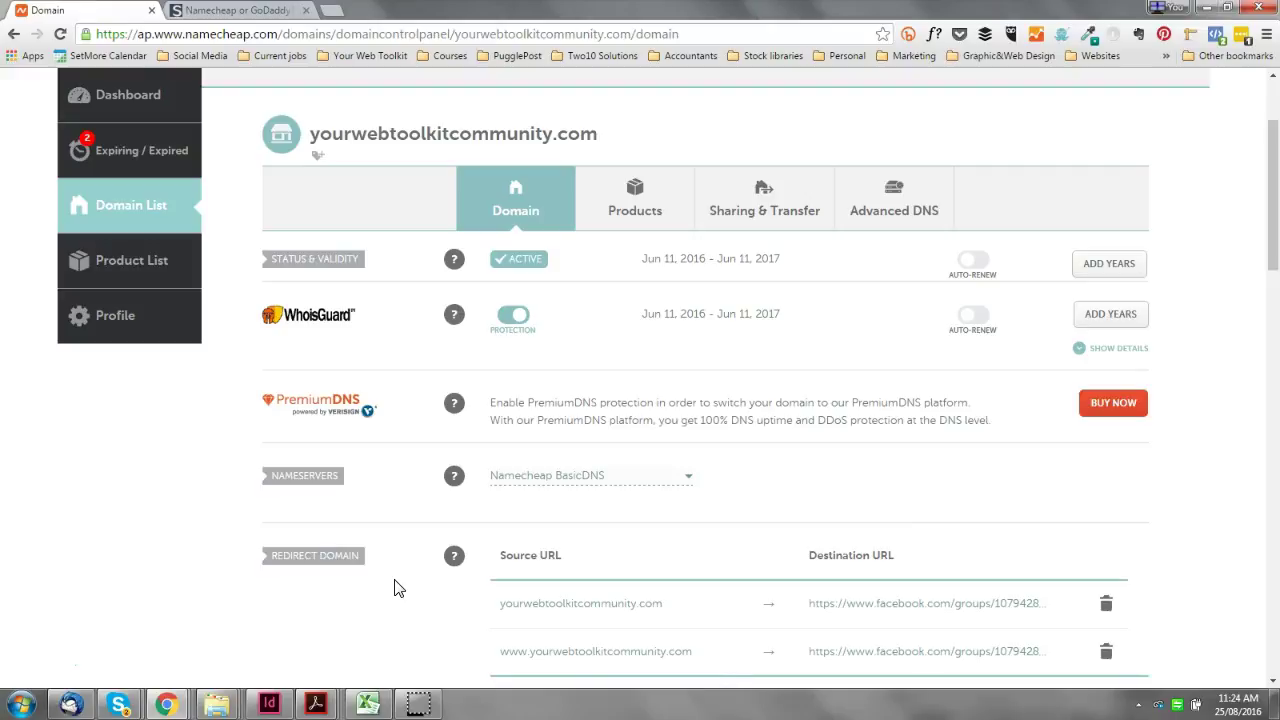
drag(270, 481, 352, 485)
click(366, 480)
scroll(797, 491, up, 3)
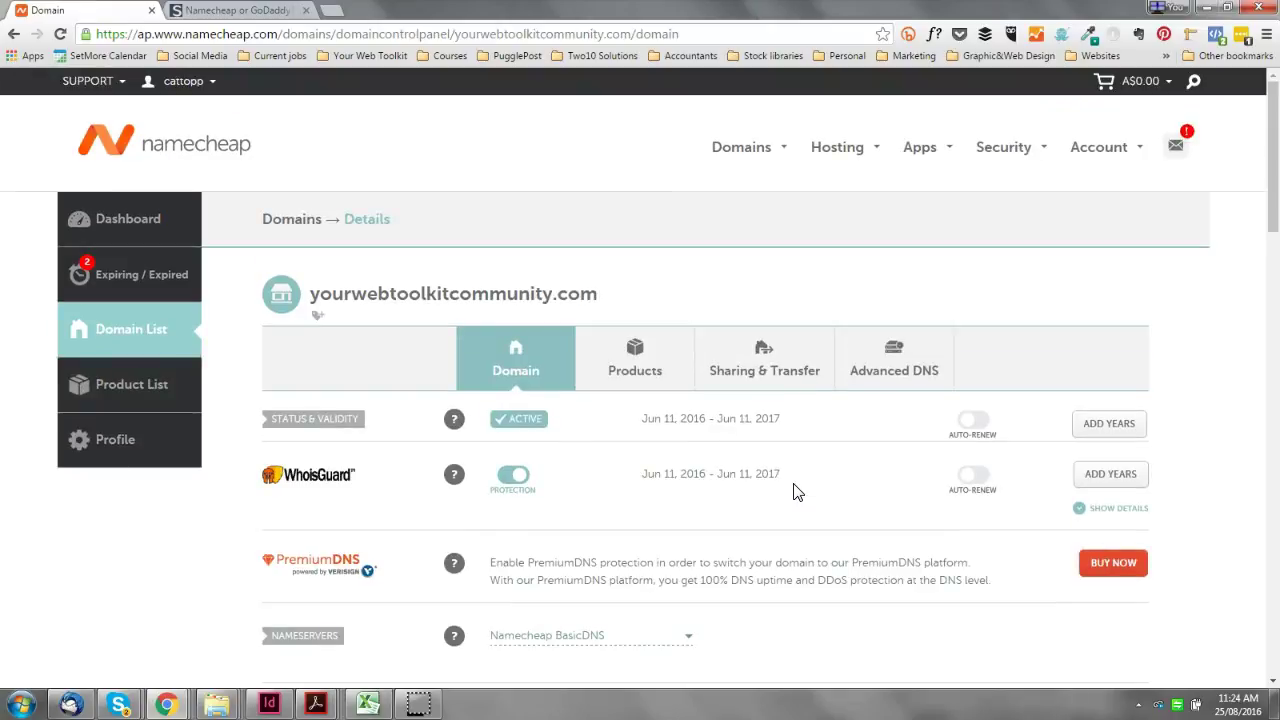
click(806, 474)
click(1241, 543)
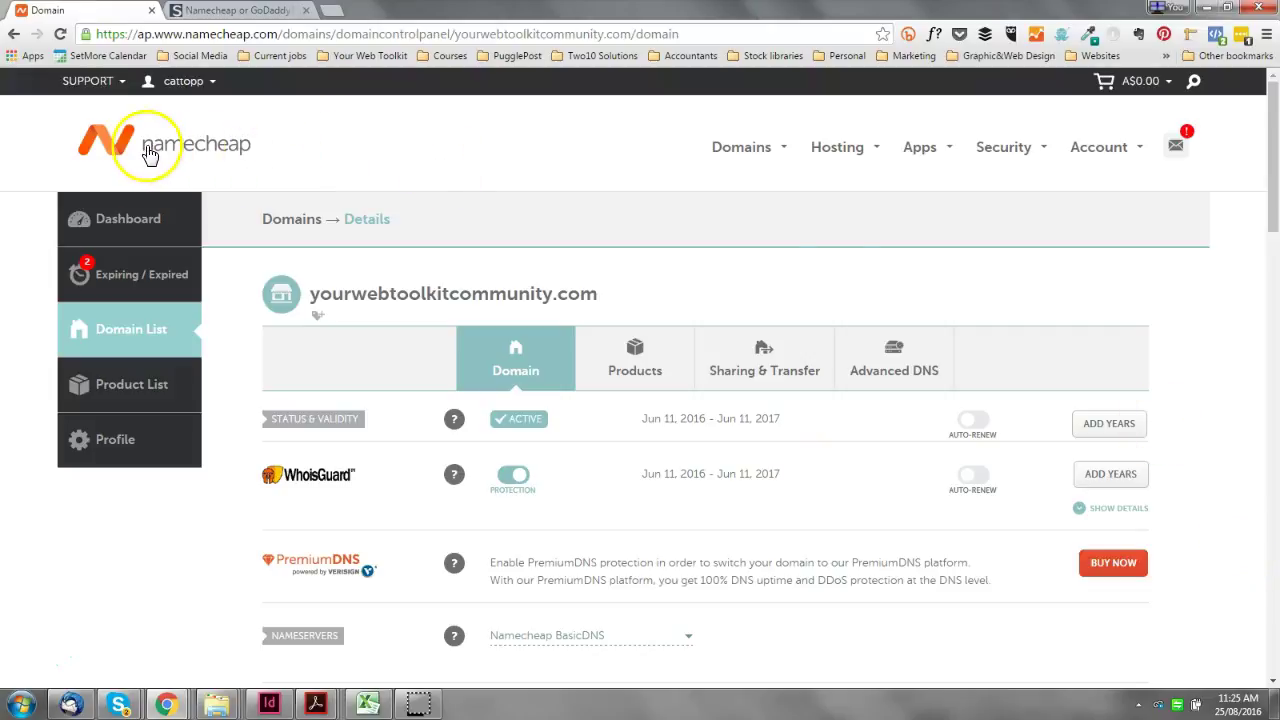
Step: Return to the Namecheap home page and search for the .com domain made of the owner's full name followed by 2
click(248, 156)
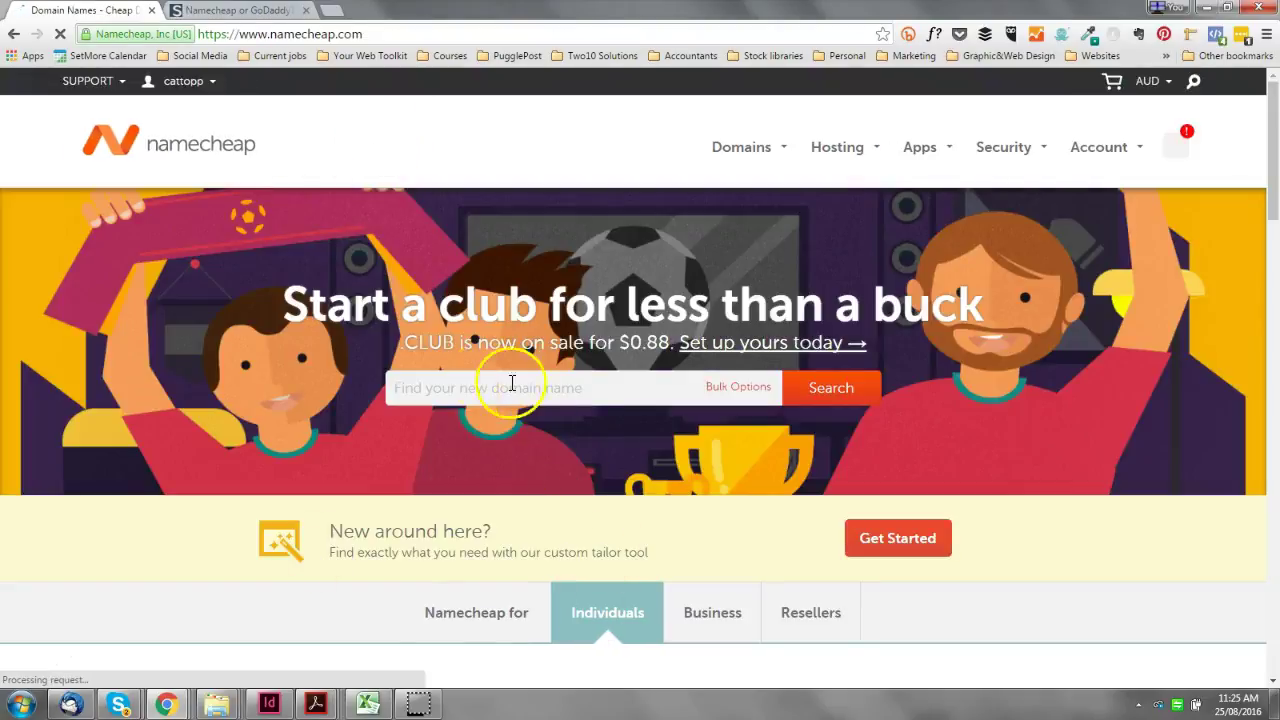
click(480, 378)
text(www)
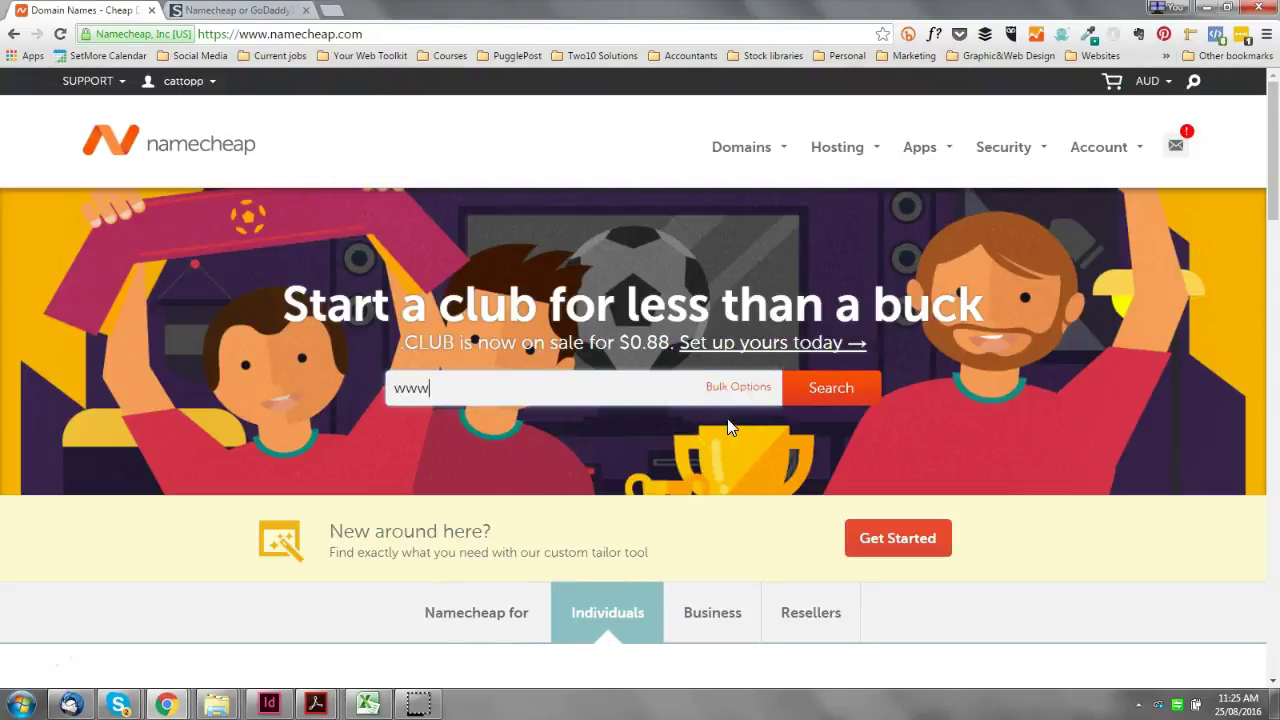
text(.cathytopping2.com)
key(Return)
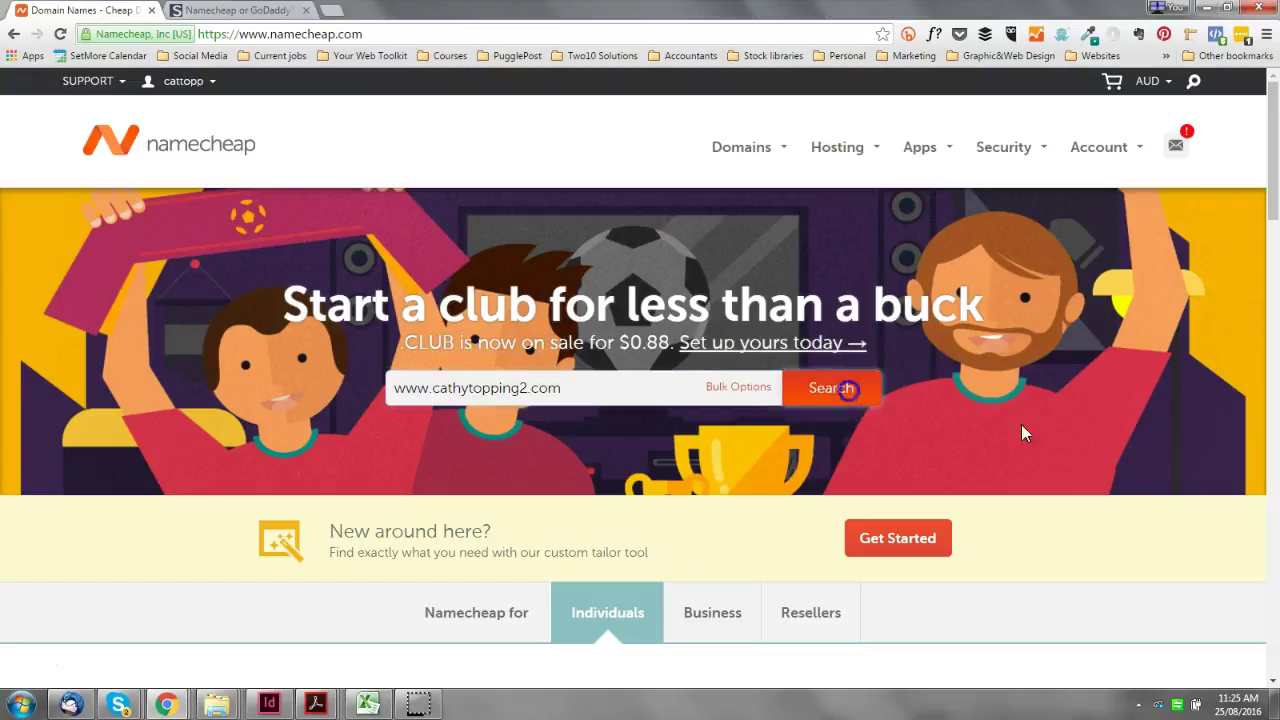
Step: Browse the popular extensions in the search results, add the .com domain to the cart and view the cart
scroll(38, 505, down, 1)
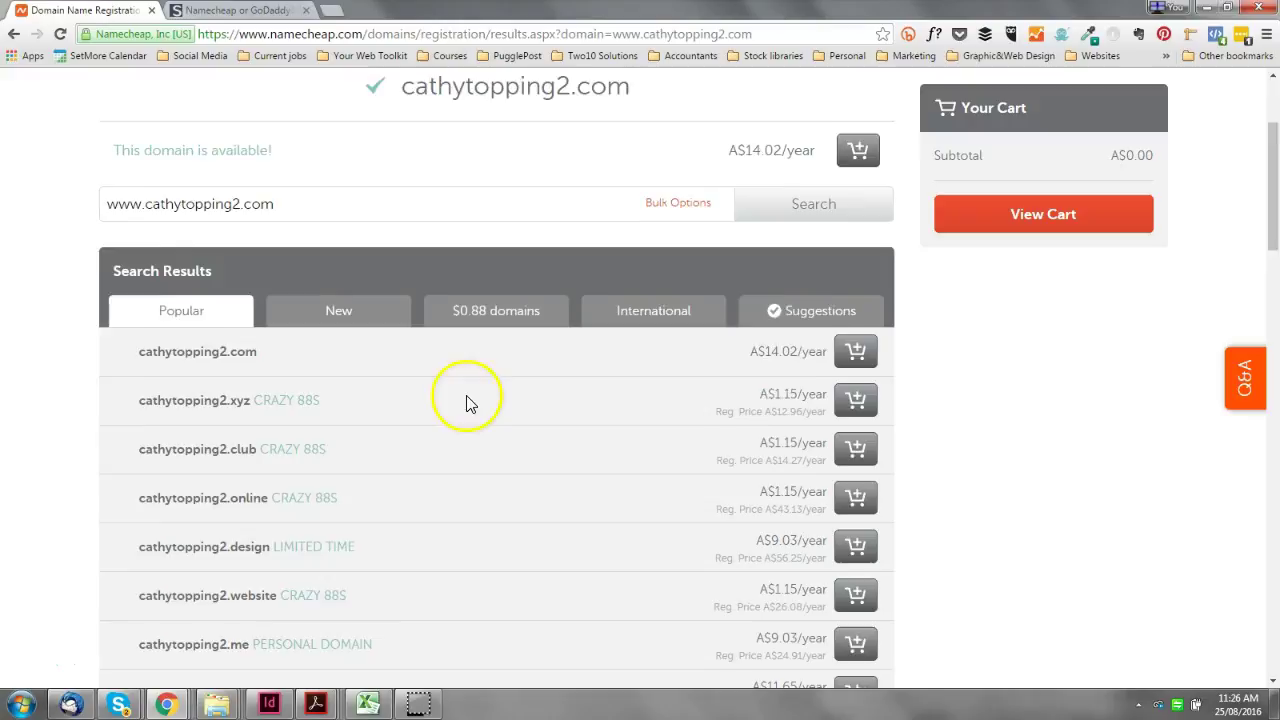
scroll(471, 400, down, 1)
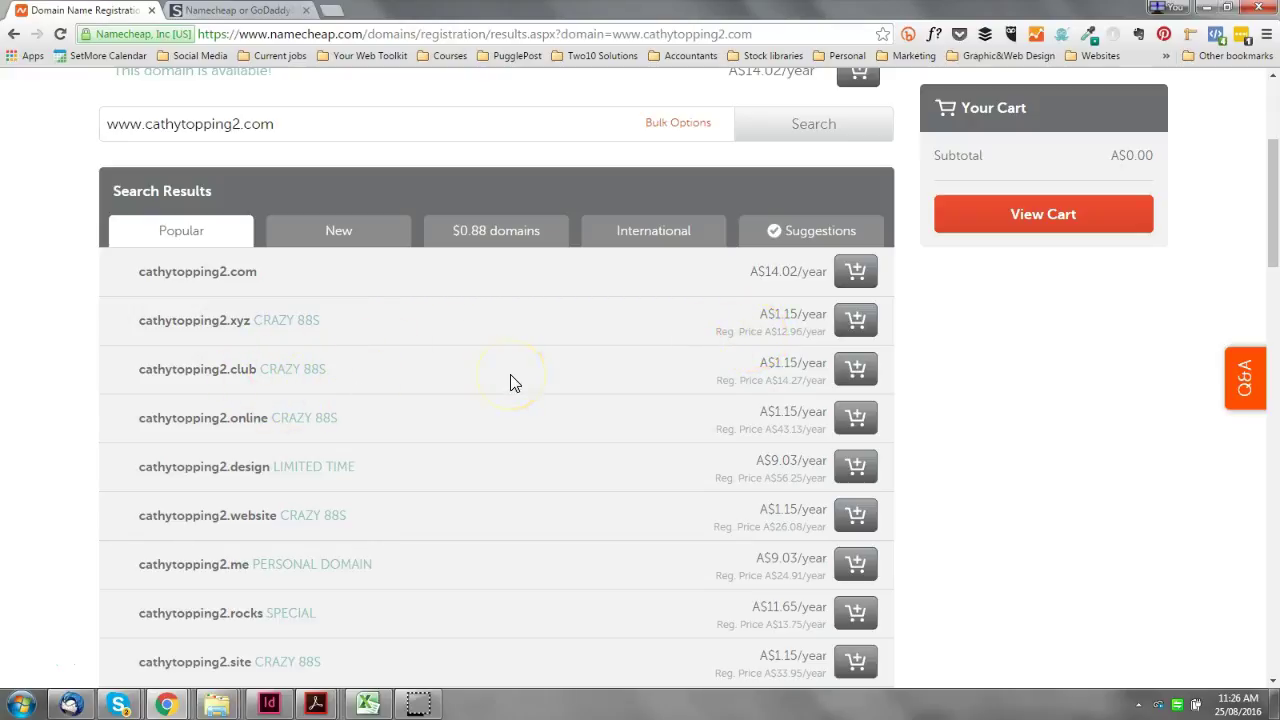
scroll(510, 383, down, 1)
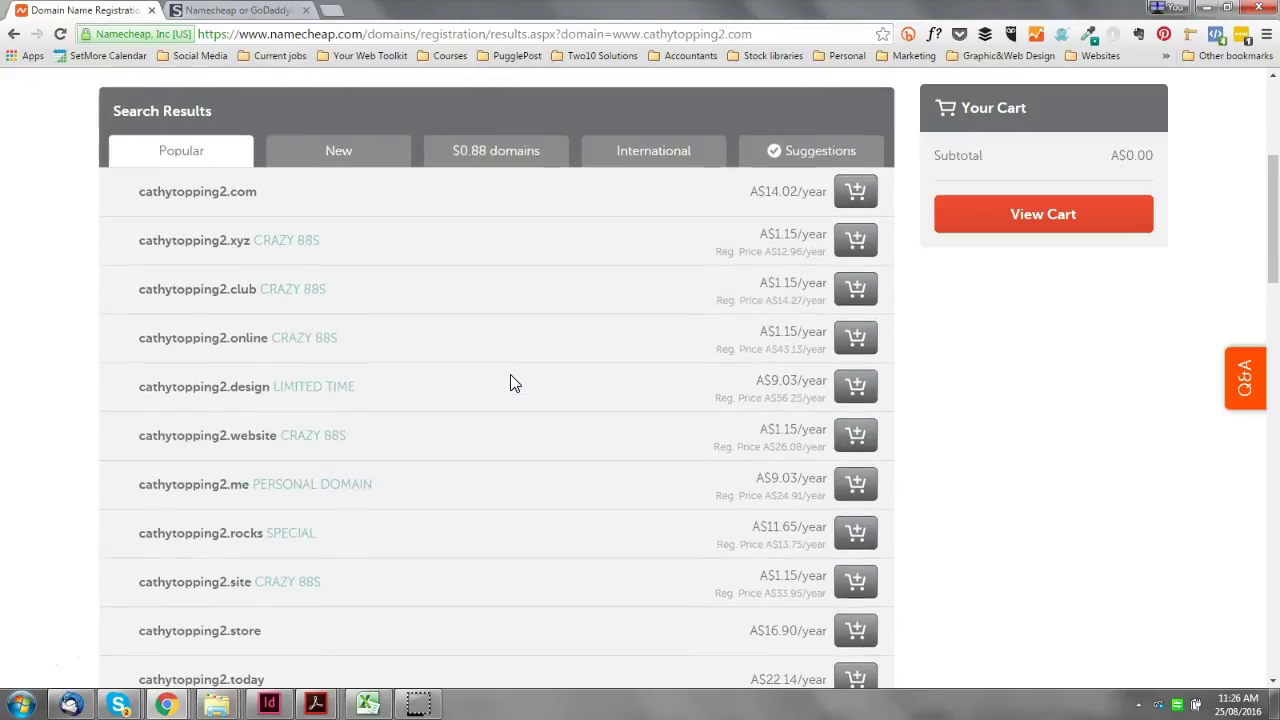
click(251, 430)
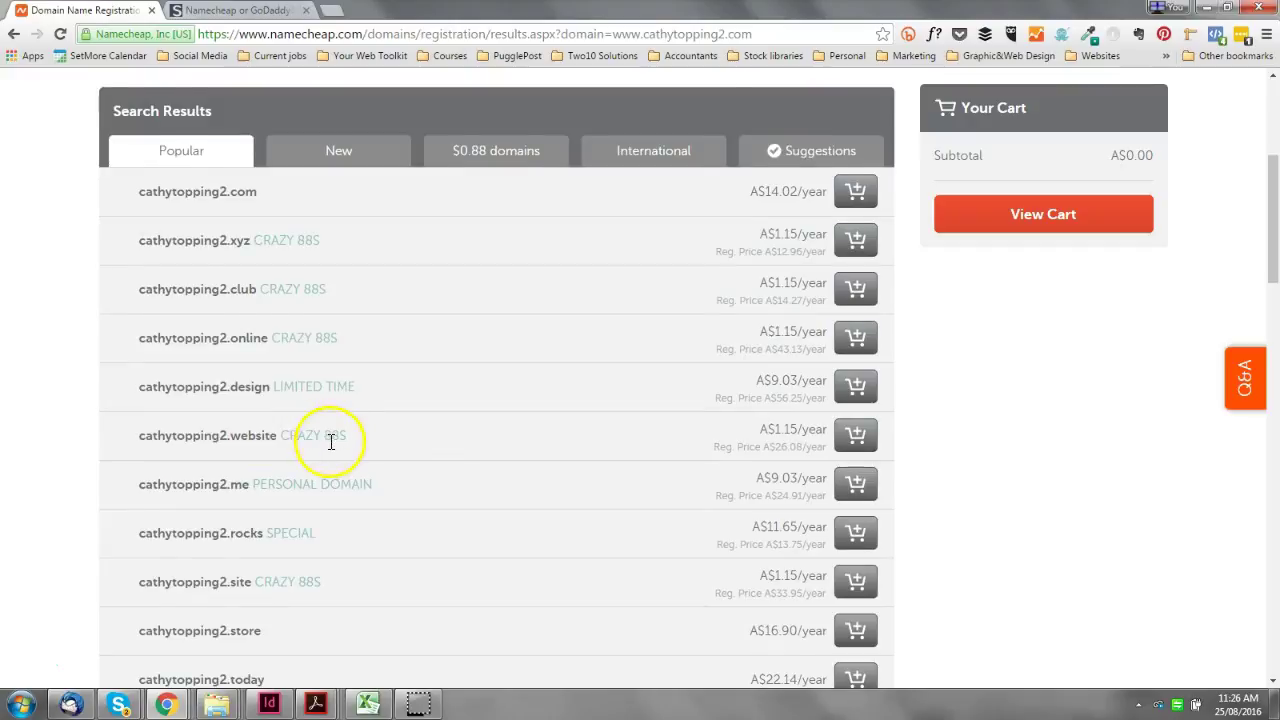
scroll(329, 440, up, 1)
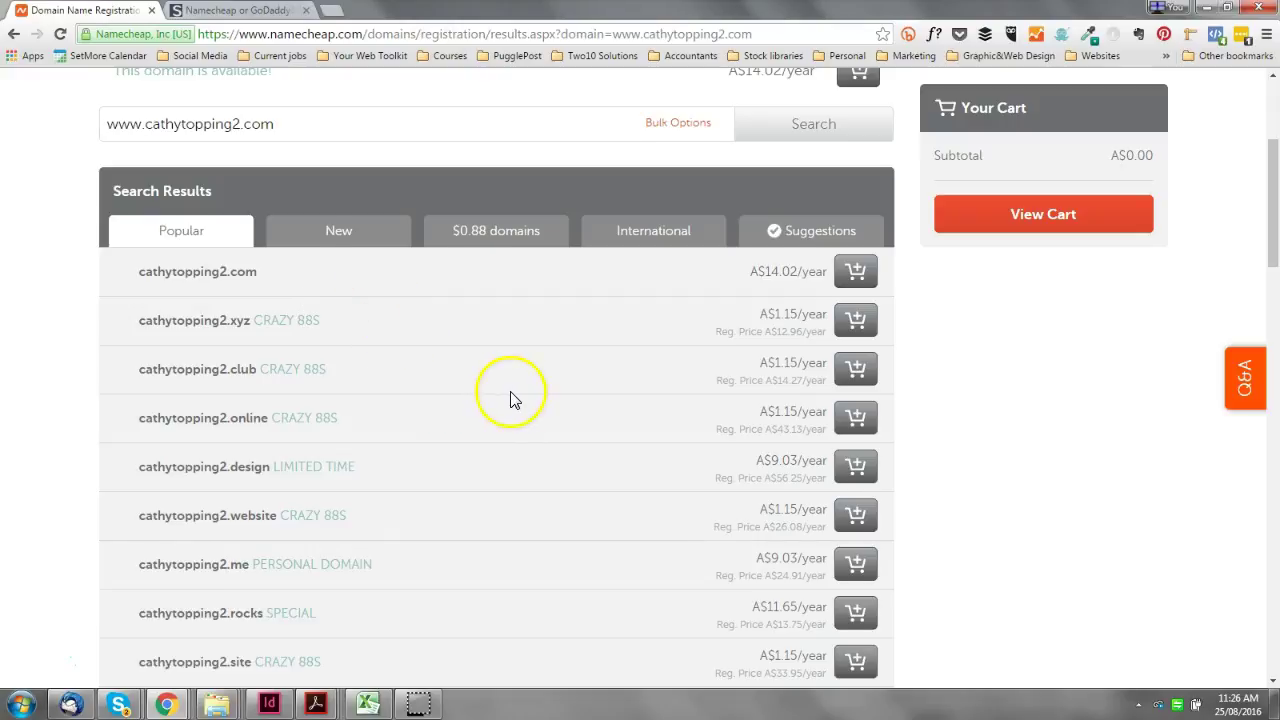
scroll(508, 394, up, 1)
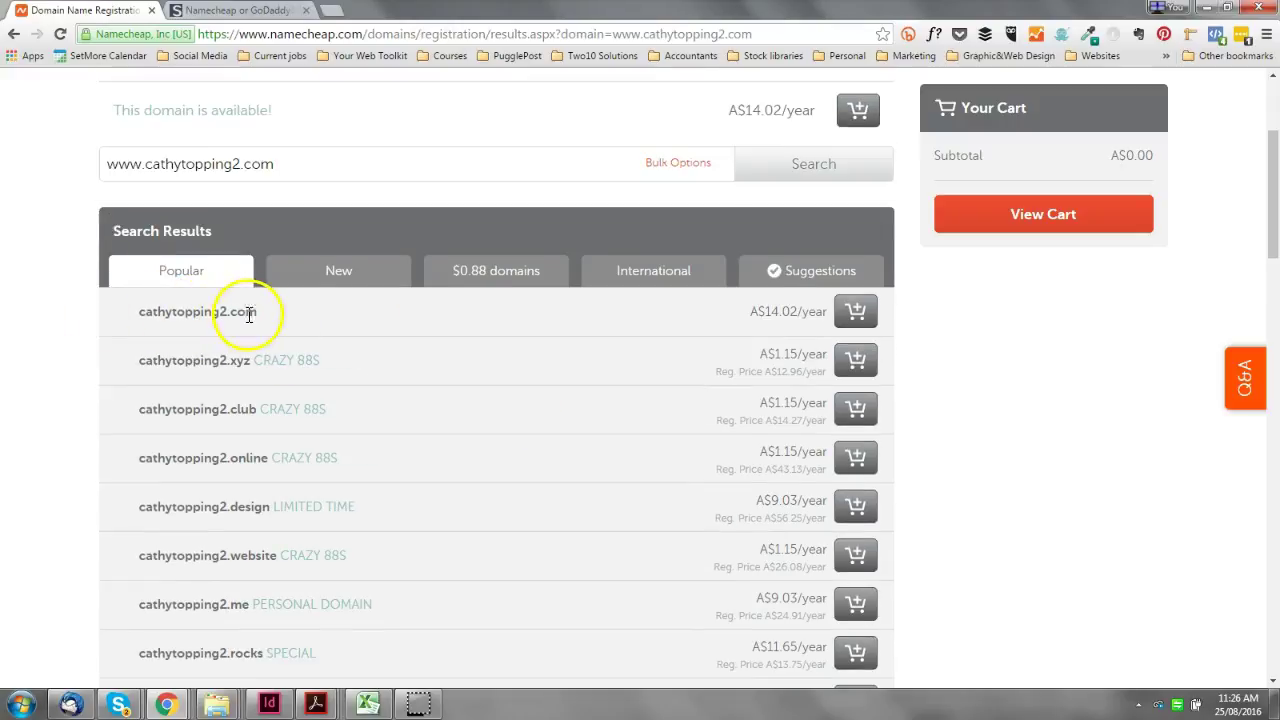
click(856, 312)
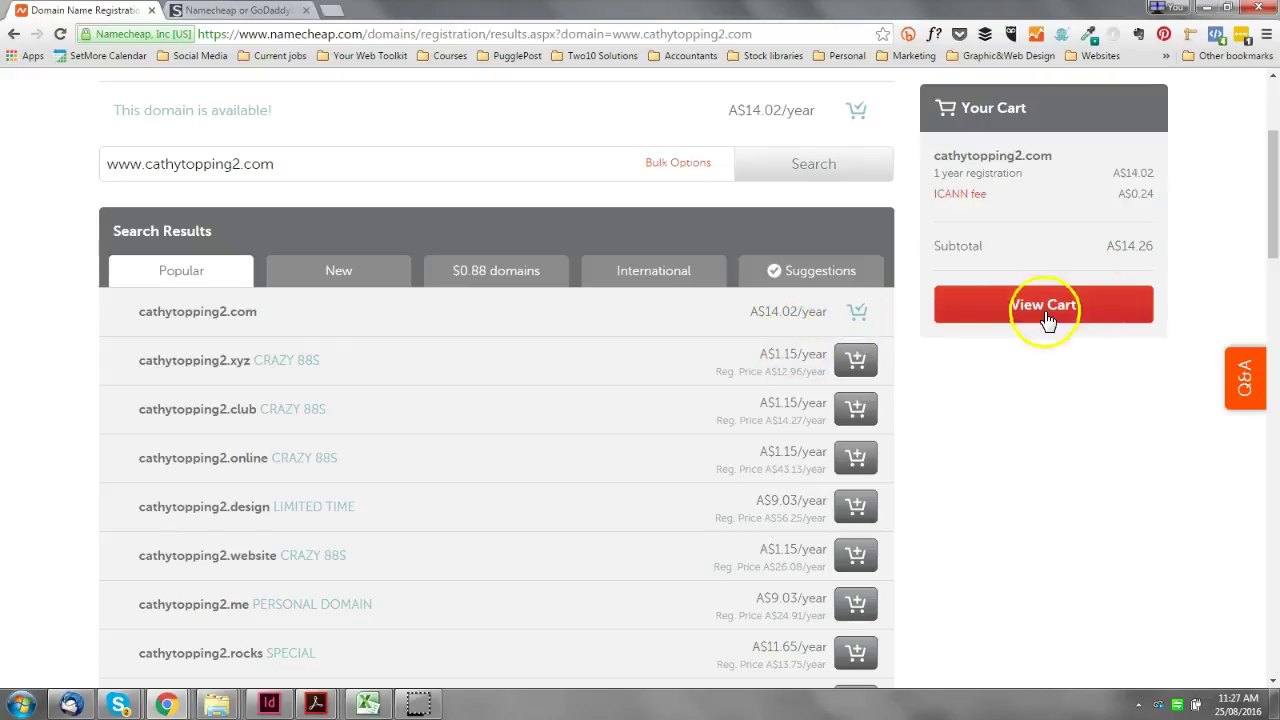
click(1045, 312)
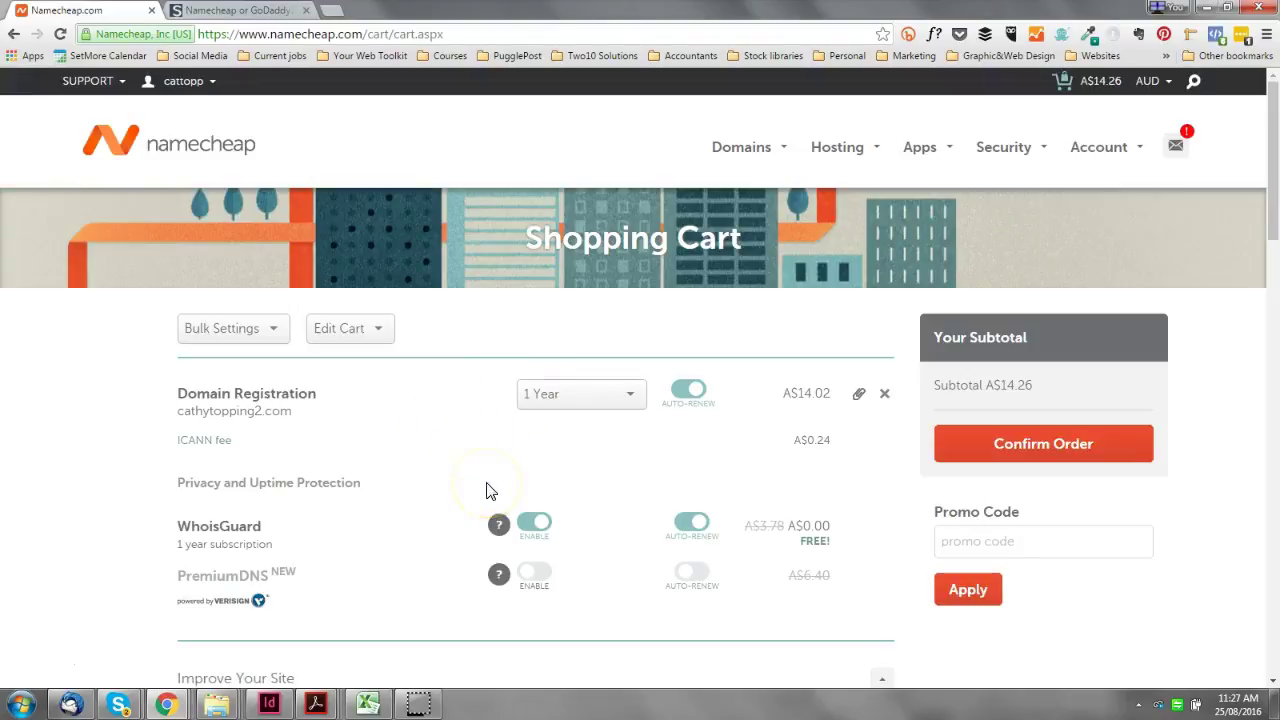
Step: Try registration terms of 5 years and 2 years for the domain in the cart, and restore the 1-year term
click(575, 397)
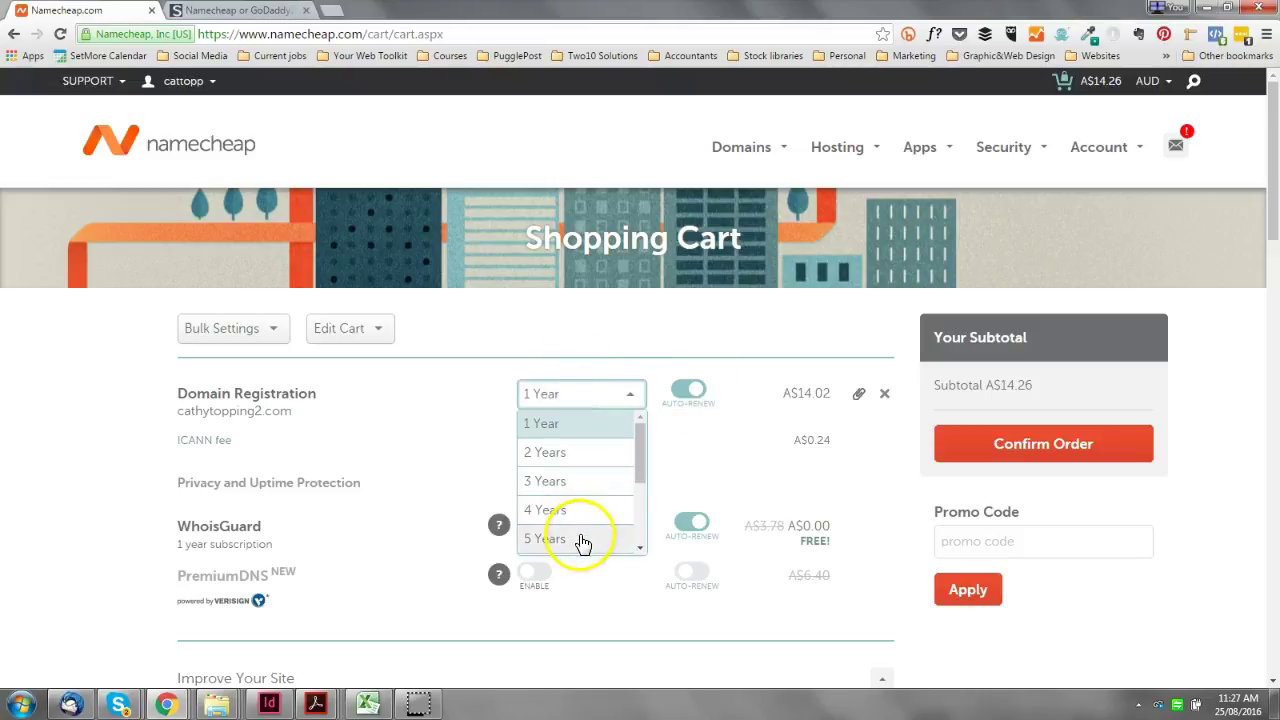
click(545, 539)
click(614, 477)
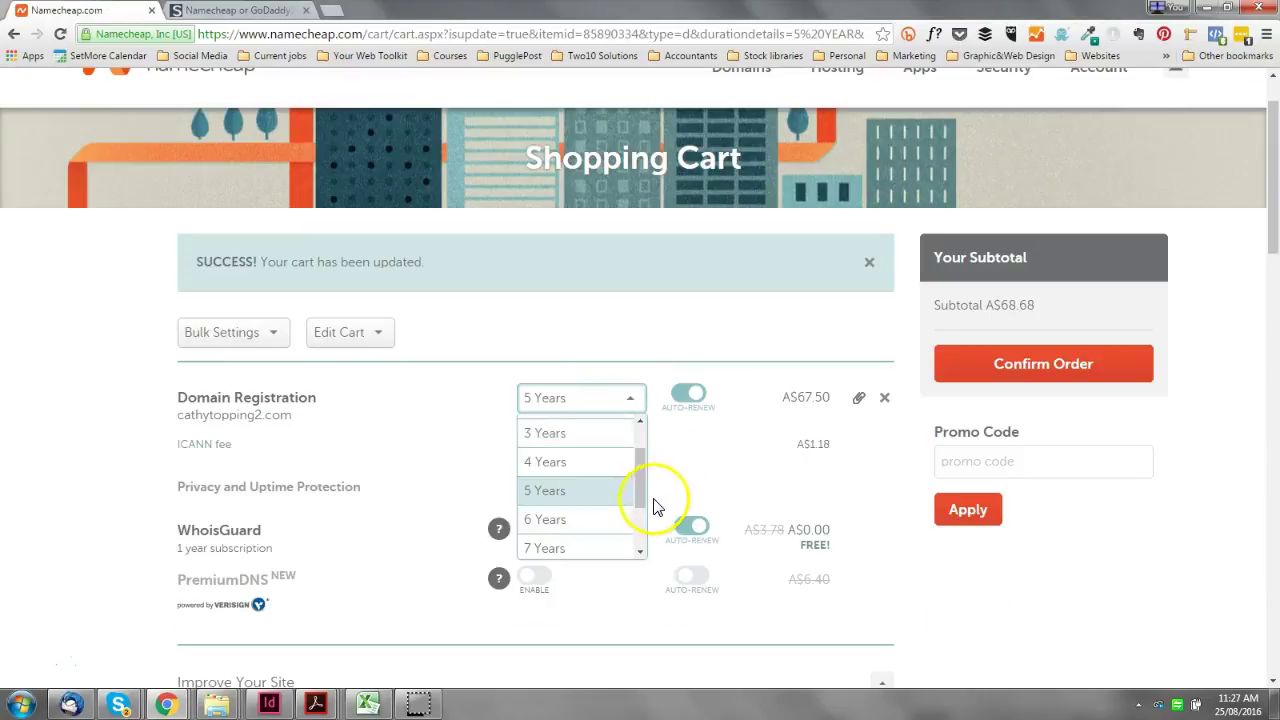
drag(641, 480, 634, 437)
click(586, 457)
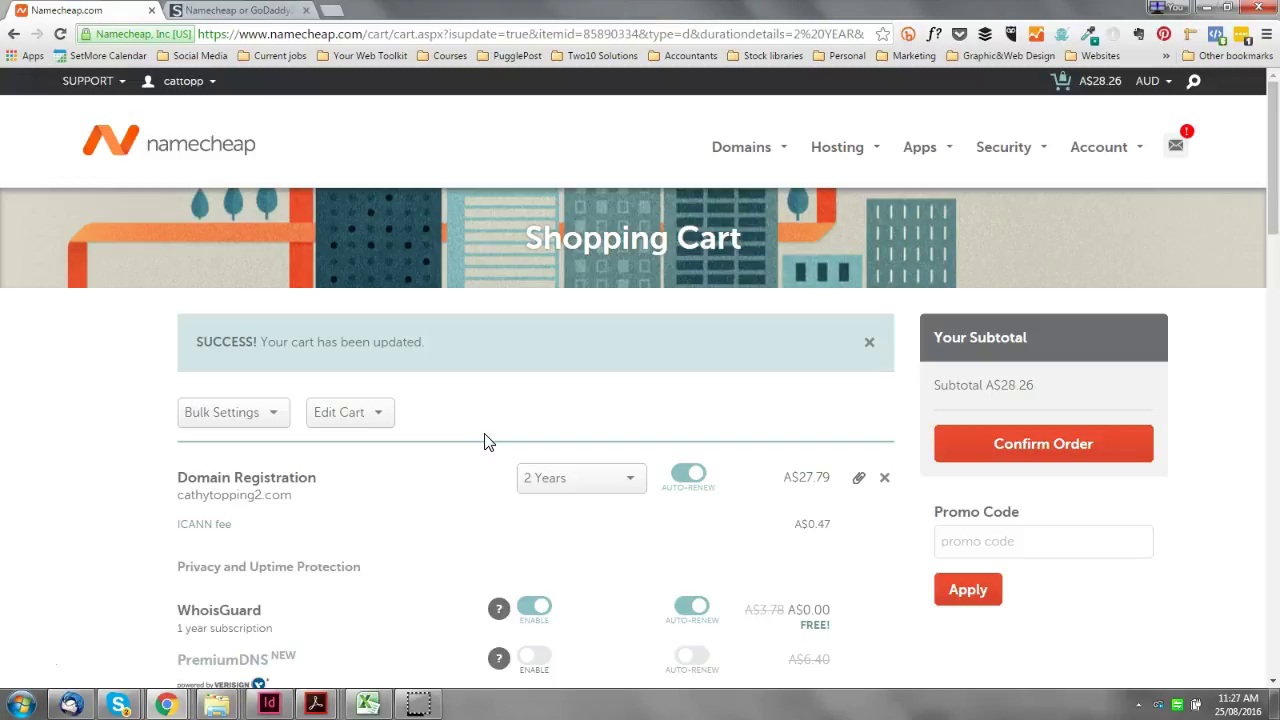
click(530, 478)
click(563, 502)
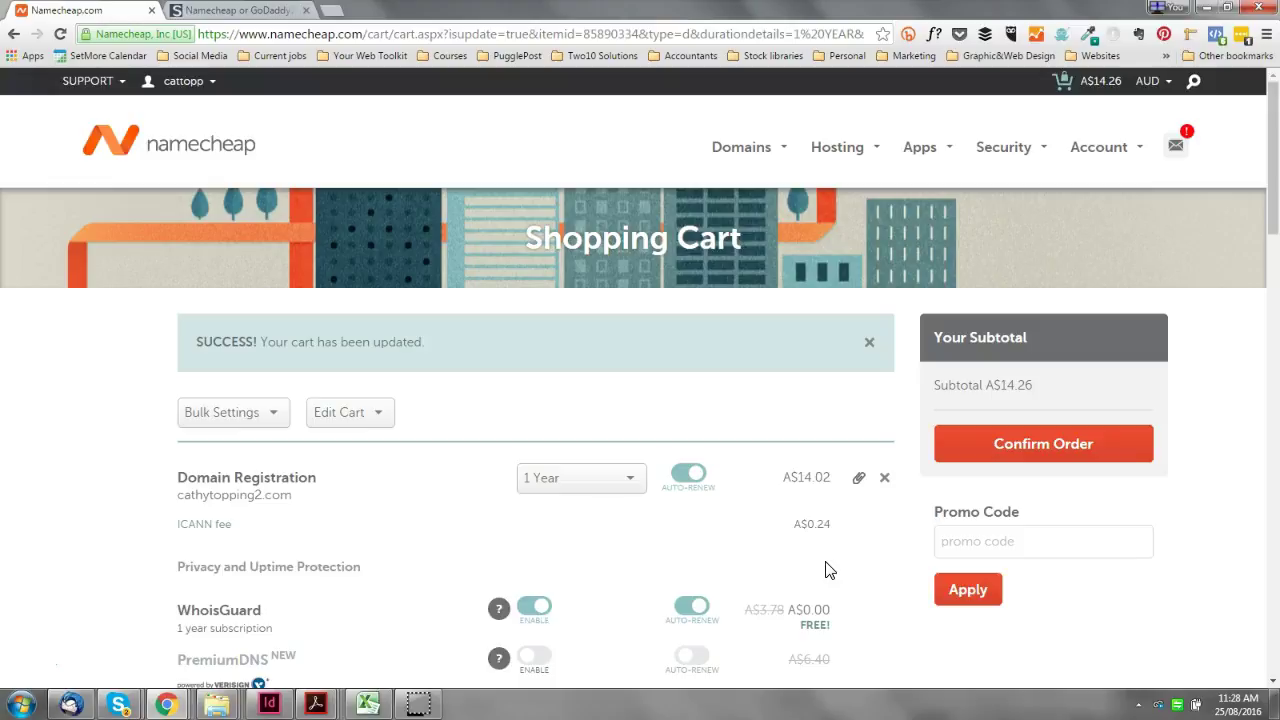
click(688, 474)
scroll(728, 477, down, 2)
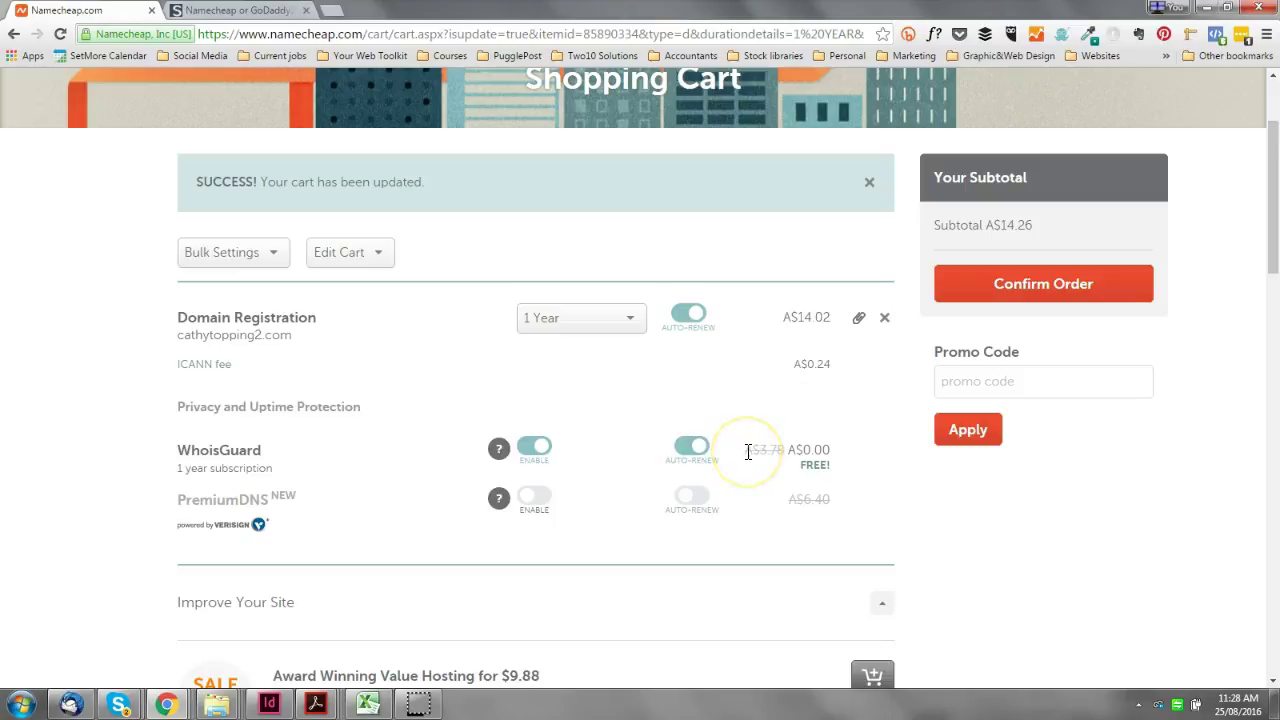
Step: Read the explanation of WhoisGuard in the cart and look at the PremiumDNS option, leaving both settings as they are
mouse_move(500, 449)
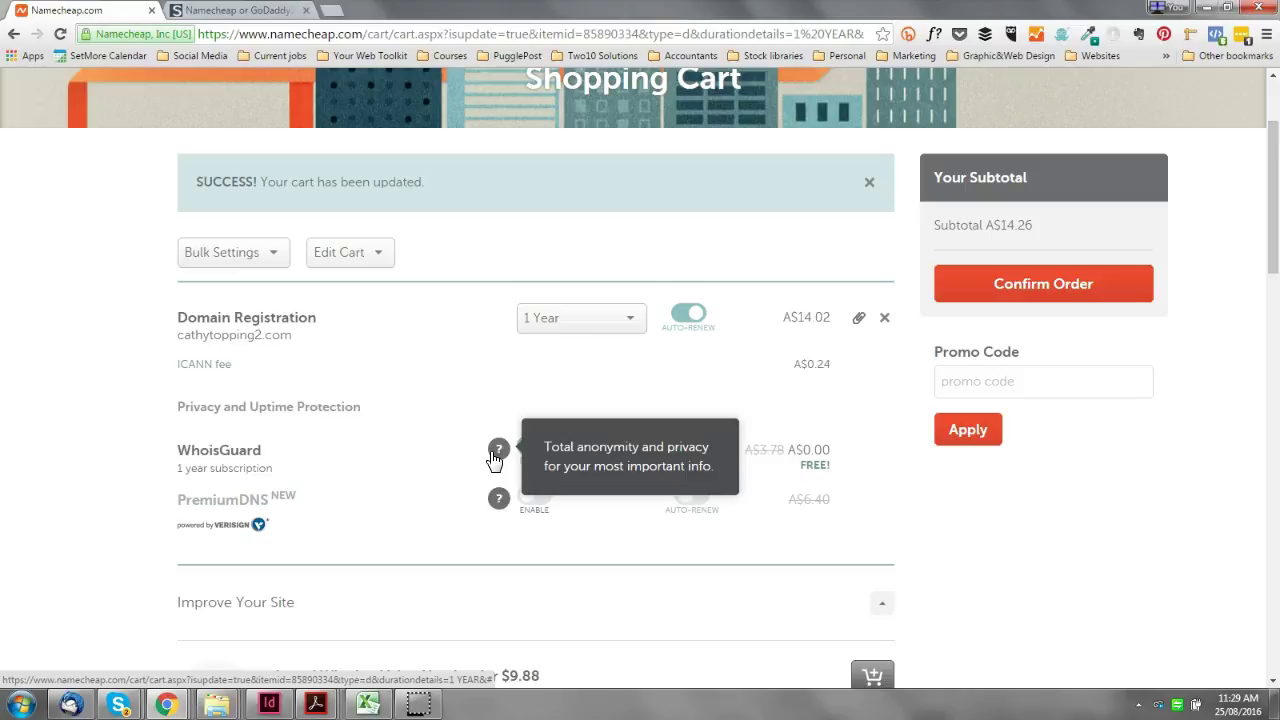
click(550, 505)
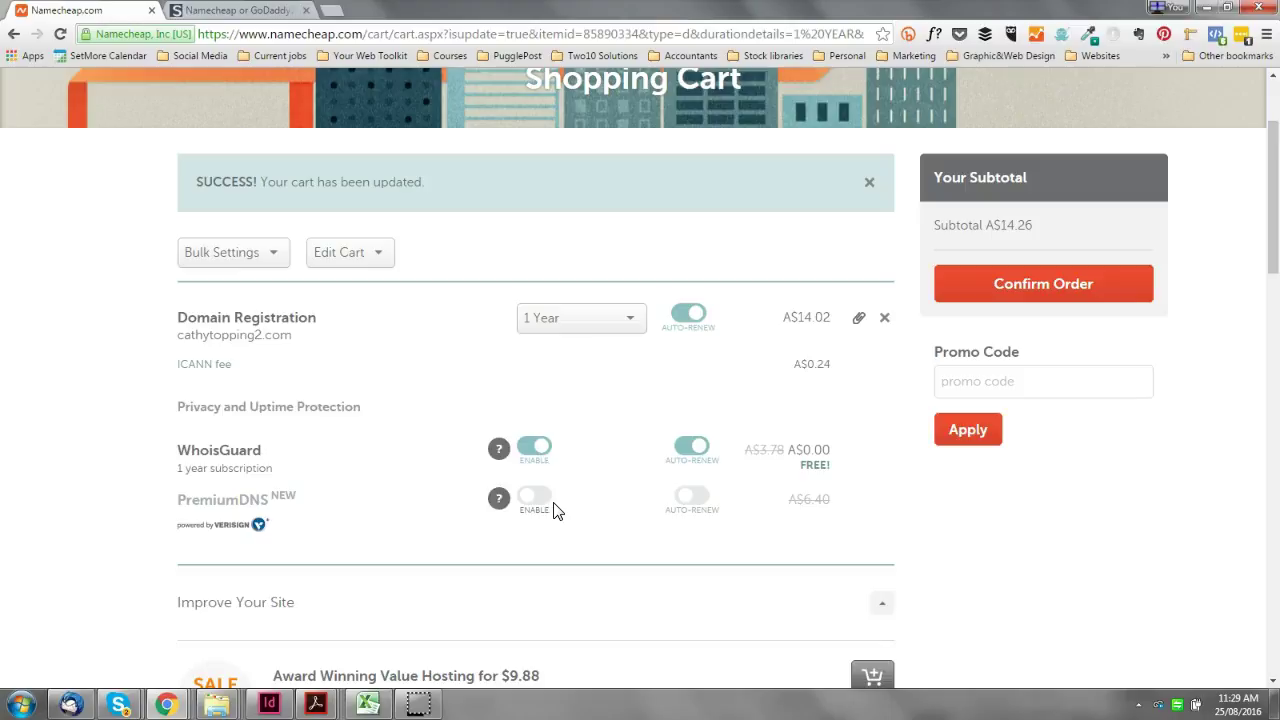
click(550, 495)
Step: Examine the Improve Your Site add-ons for hosting, website building, PositiveSSL, private email and Gmail for Work without adding any
scroll(586, 418, down, 5)
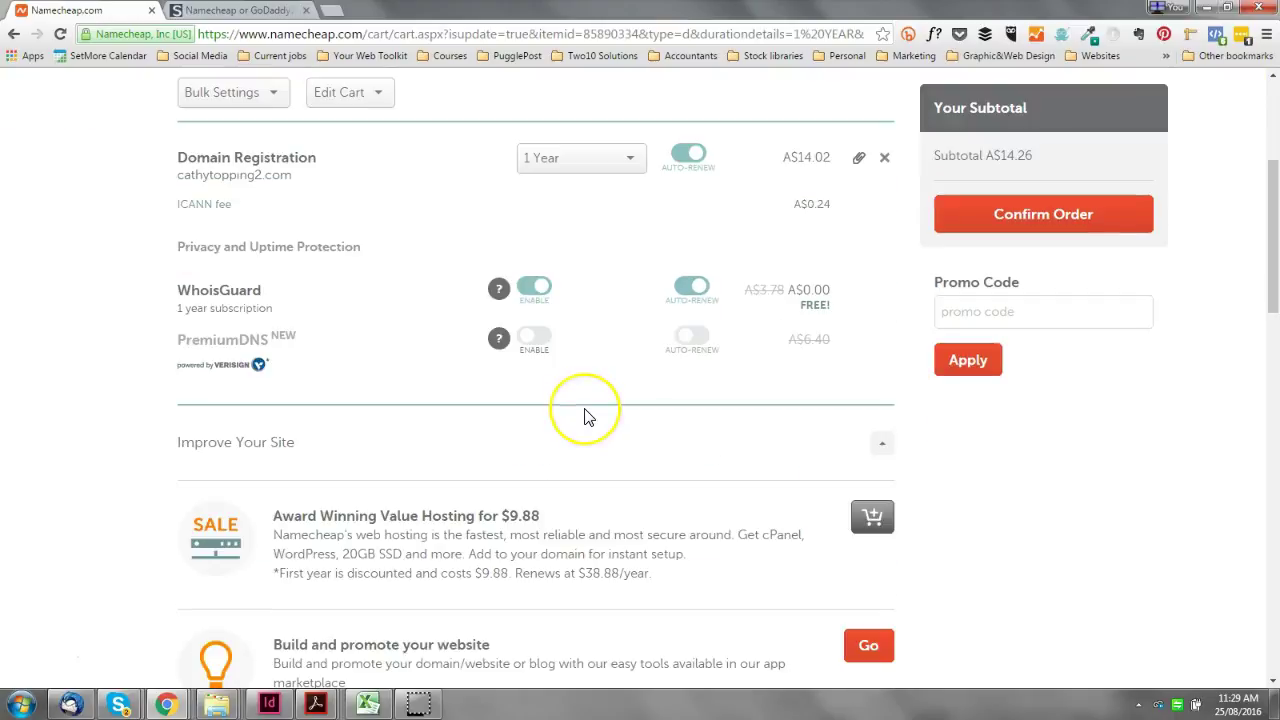
scroll(794, 508, down, 1)
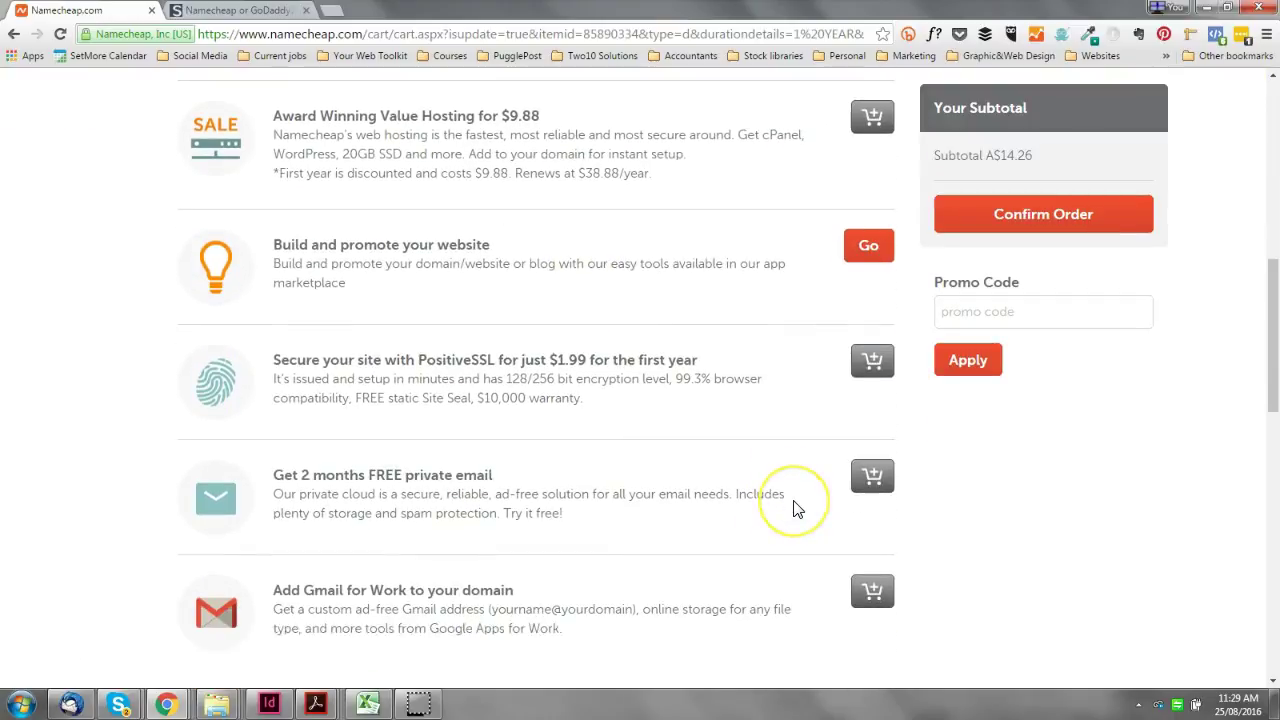
click(723, 476)
scroll(726, 480, up, 2)
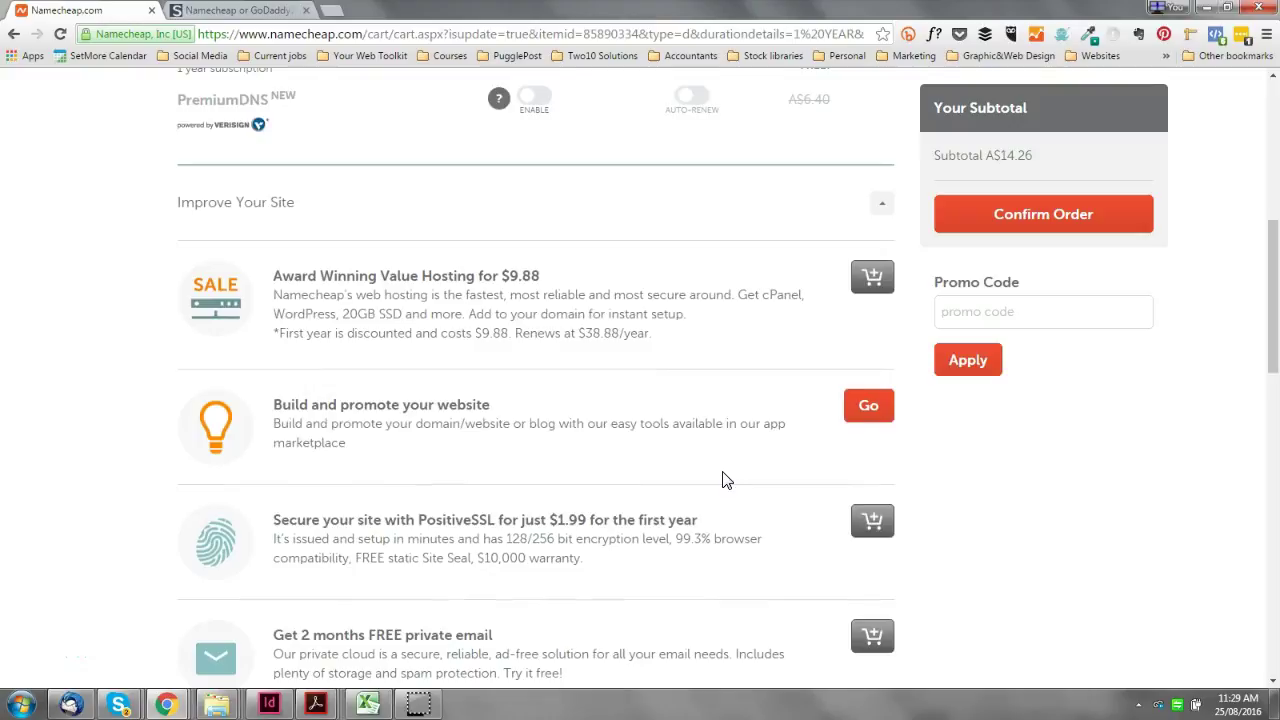
scroll(490, 490, down, 2)
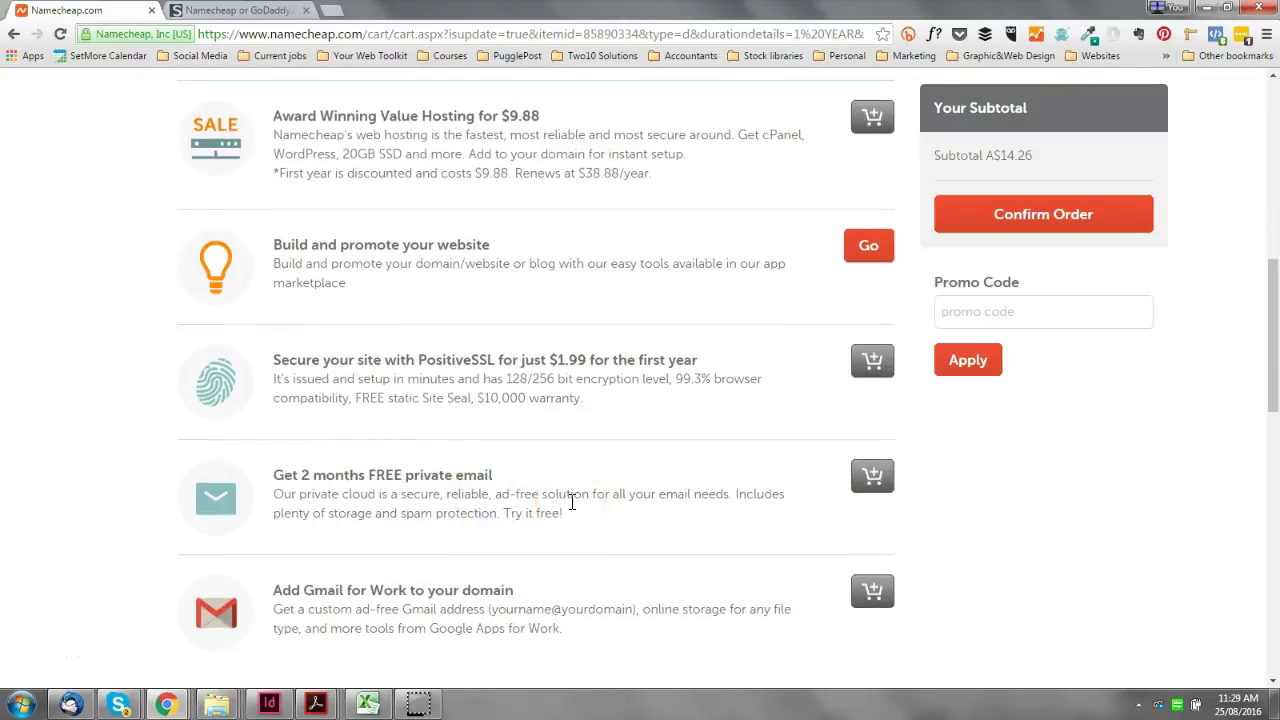
click(544, 616)
scroll(472, 378, up, 1)
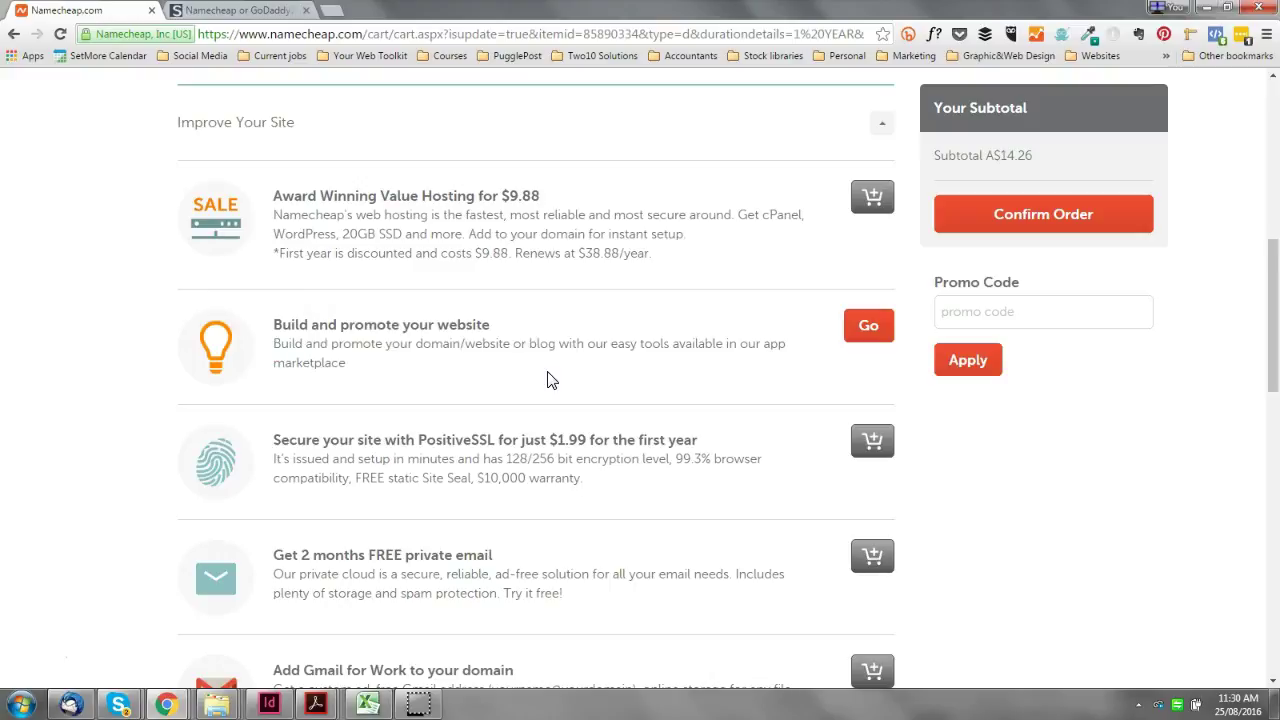
click(602, 414)
Step: Confirm the order for the 1-year domain registration and review the items on the order page
scroll(737, 486, up, 6)
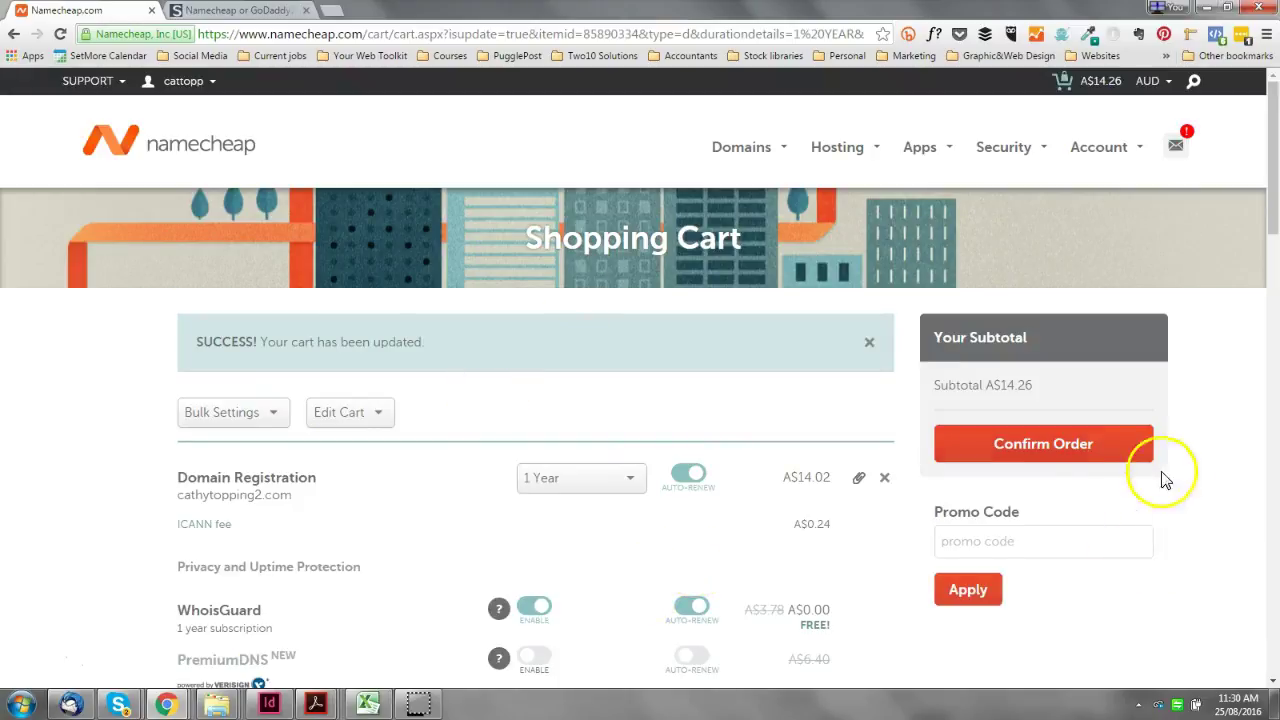
click(1124, 462)
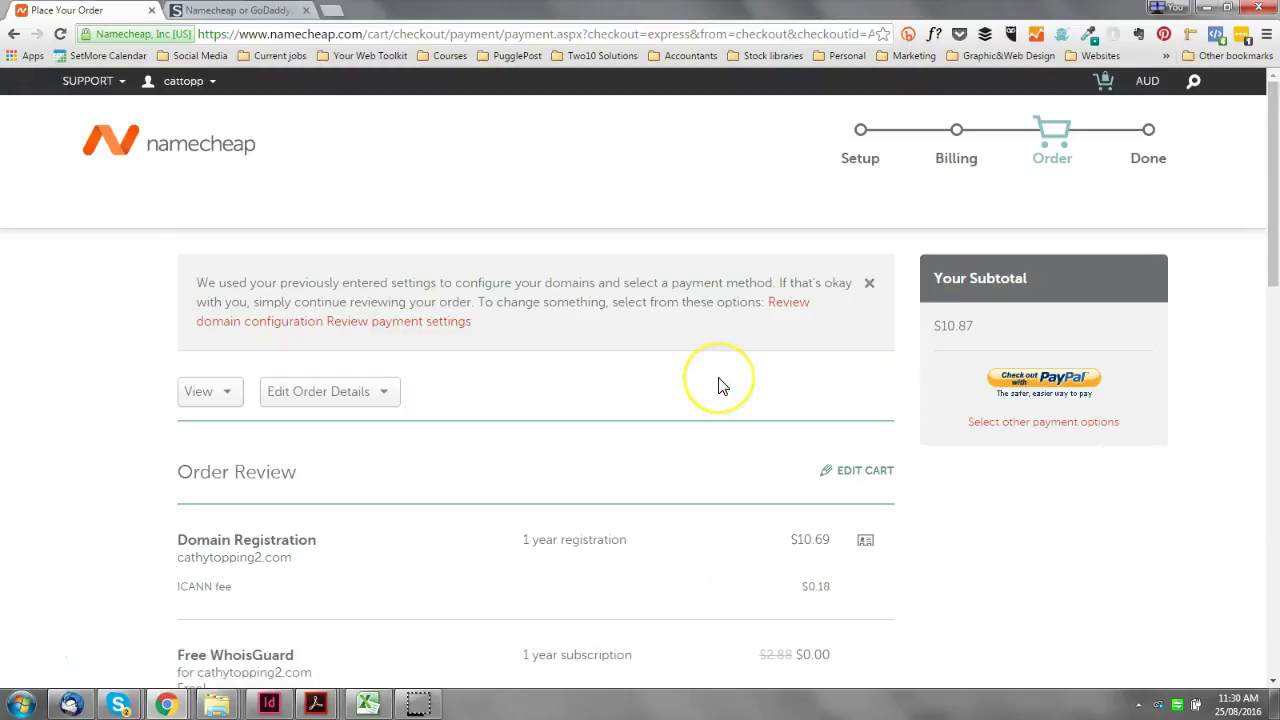
scroll(717, 380, down, 2)
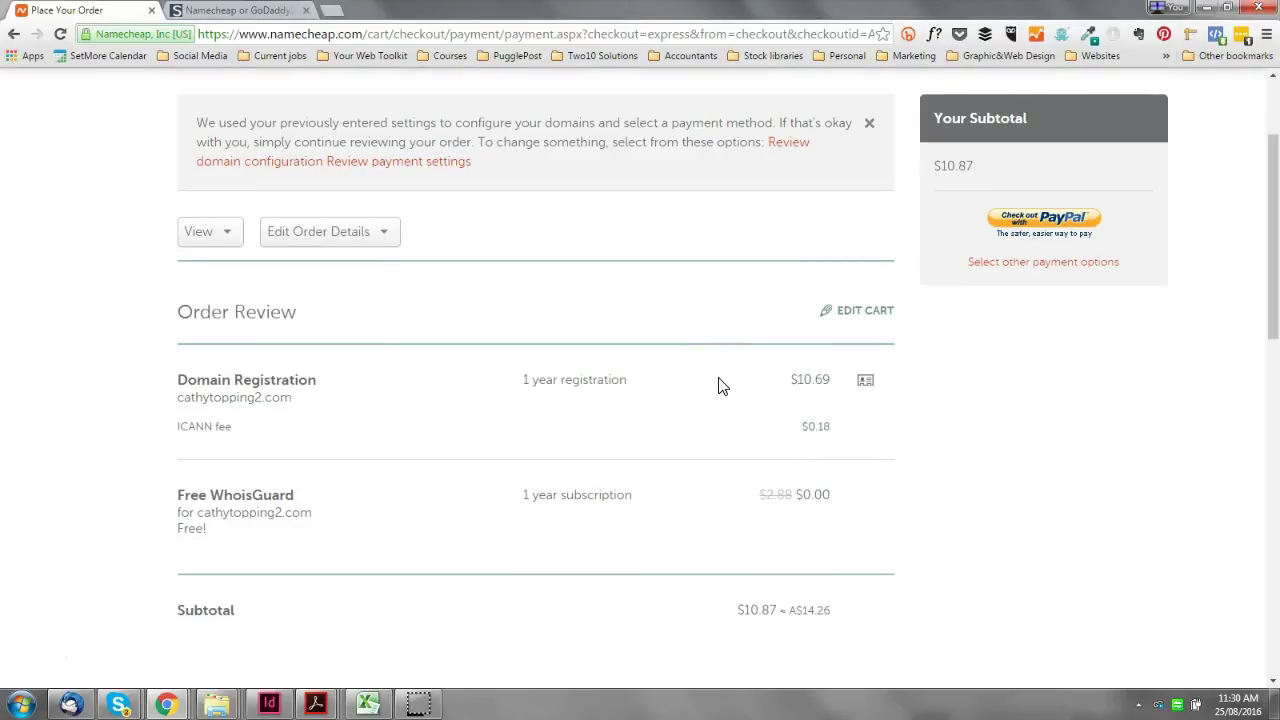
scroll(722, 386, up, 2)
scroll(722, 386, down, 1)
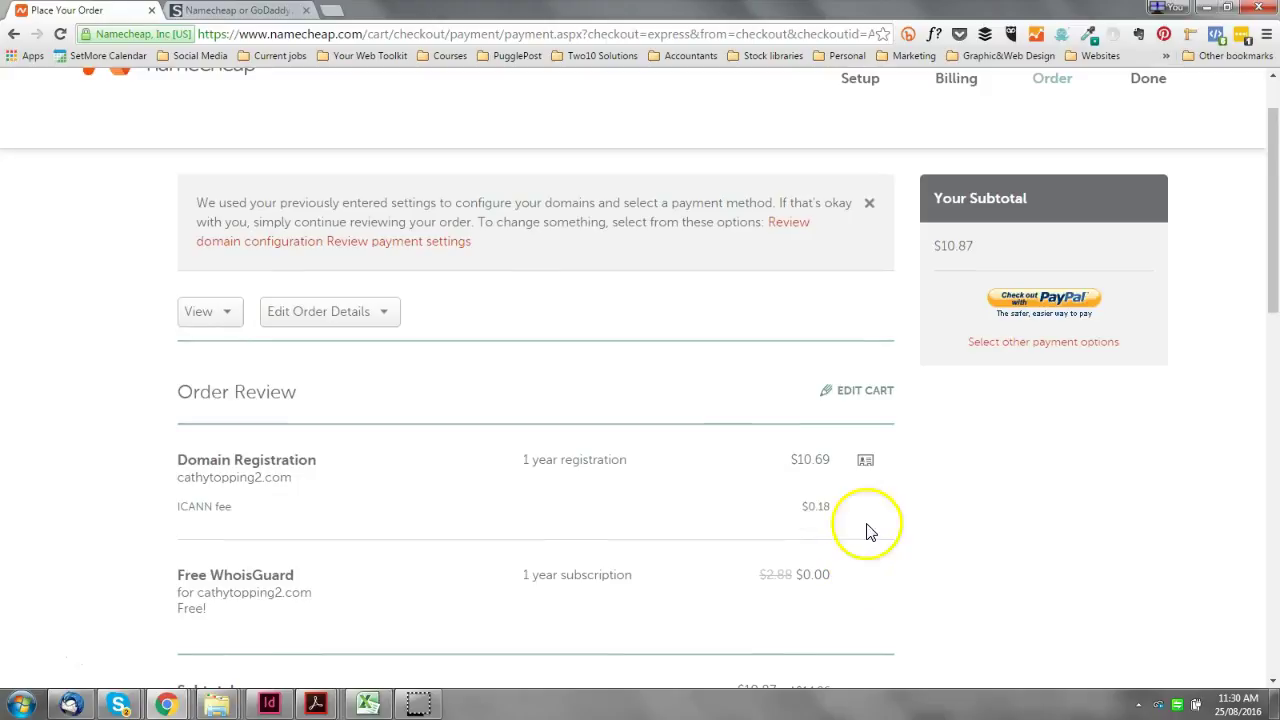
scroll(805, 495, up, 1)
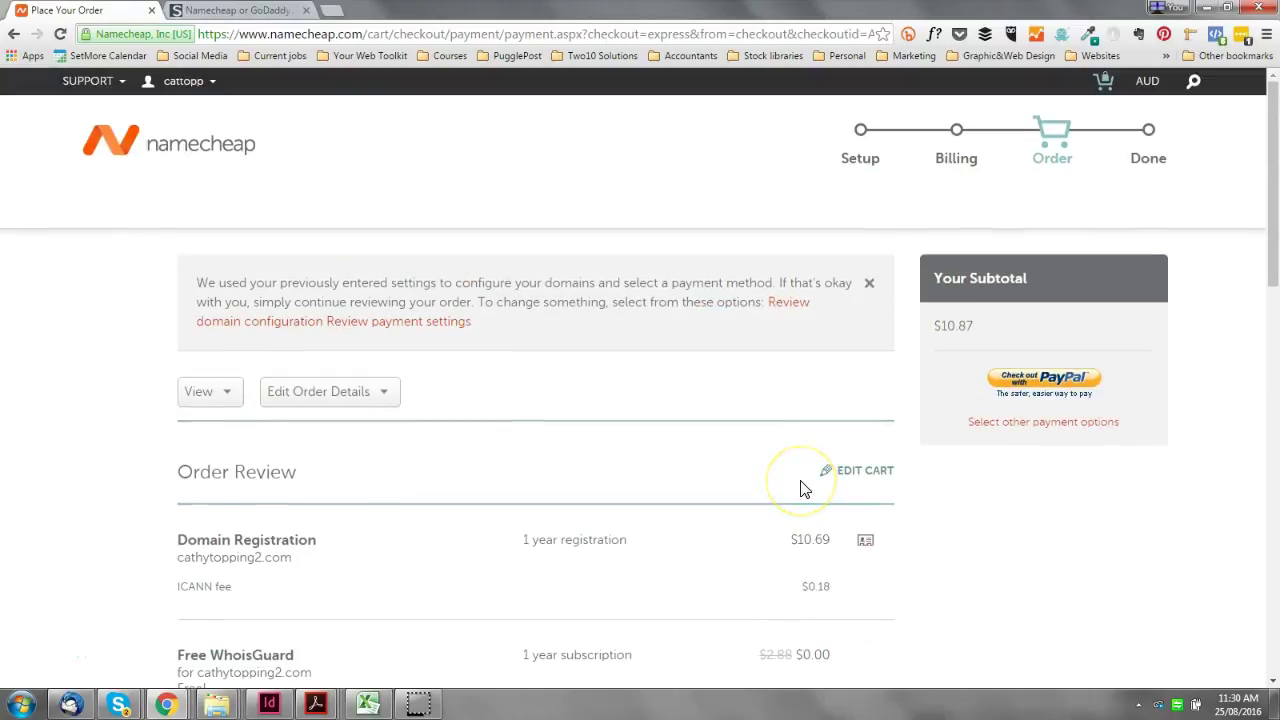